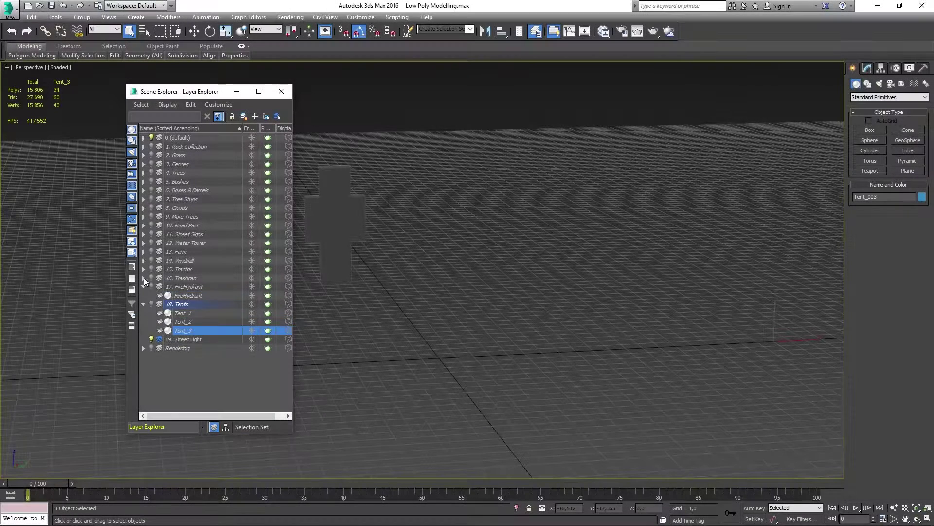
Collapse the Trashcan layer and give the new cylinder 6 sides
left_click(209, 305)
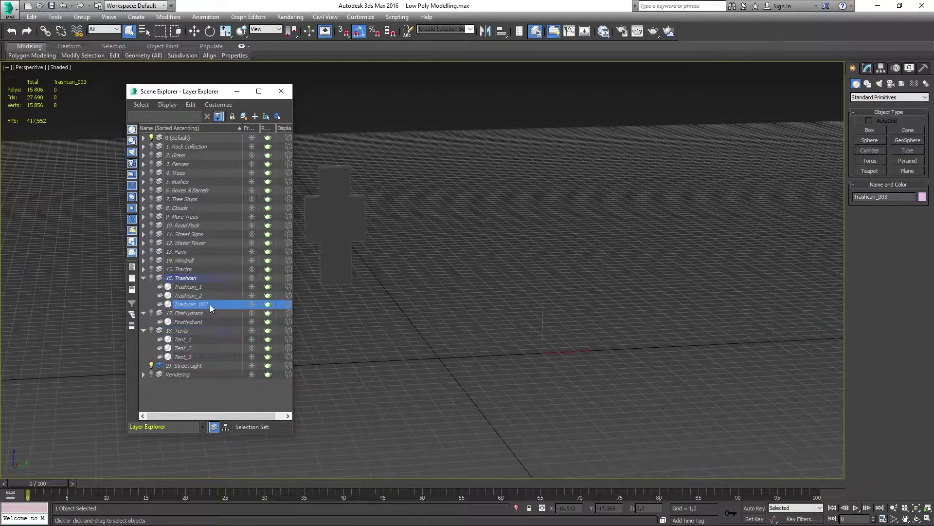
left_click(143, 278)
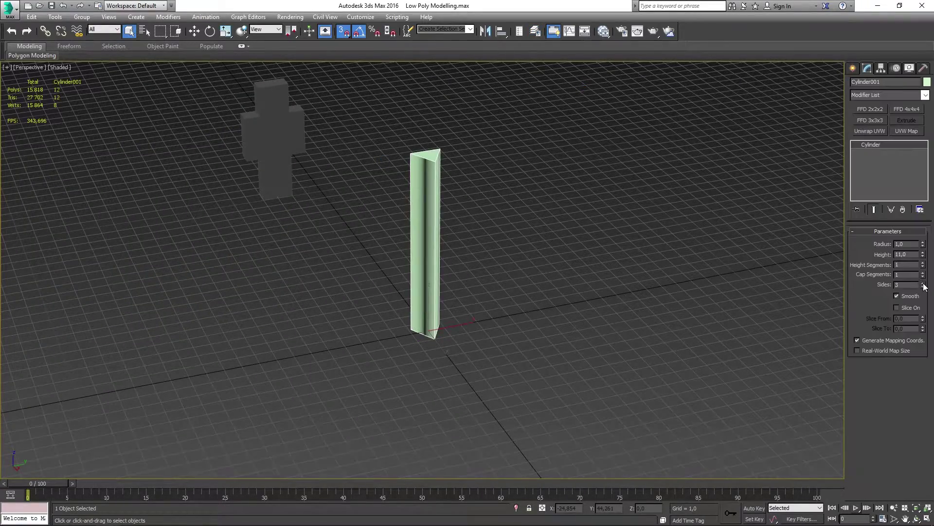
left_click_drag(923, 285, 923, 278)
key("w")
scroll(445, 240, "up", 5)
mouse_move(445, 241)
middle_mouse_down("alt")
mouse_move(320, 235)
mouse_move(549, 265)
middle_mouse_up("alt")
Make the six-sided pole radius 0.35 and height 26
scroll(436, 219, "up", 3)
left_click_drag(924, 244, 927, 270)
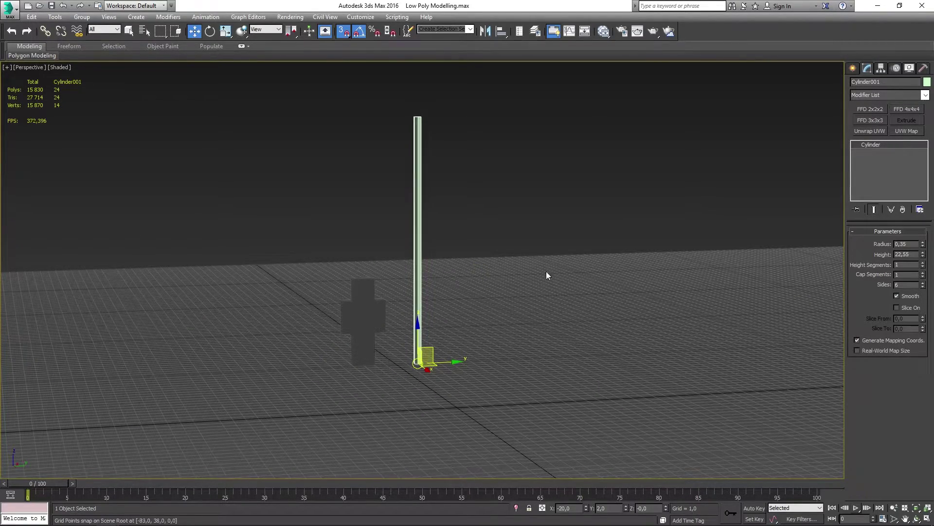
middle_click_drag(547, 273, 546, 253, "alt")
left_click_drag(923, 254, 924, 246)
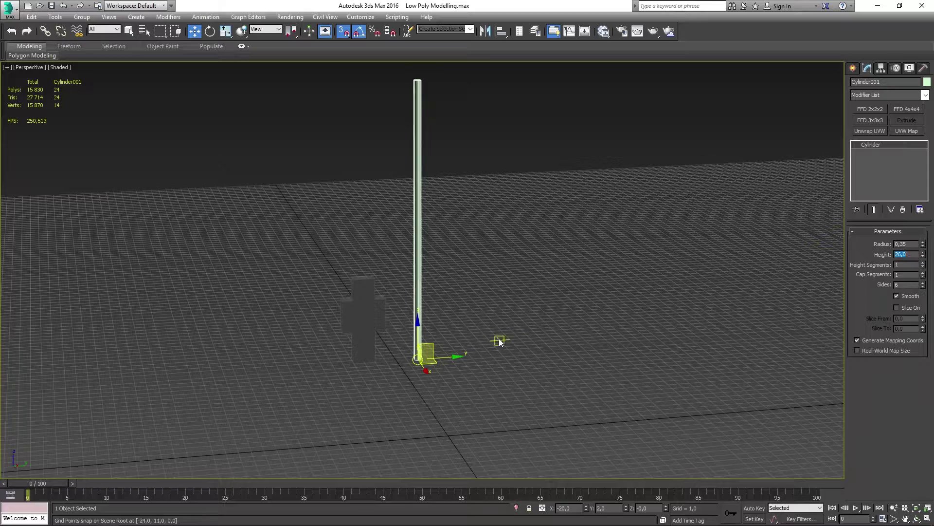
scroll(418, 333, "up", 5)
Add an edge loop near the pole's base
key("2")
scroll(395, 400, "up", 5)
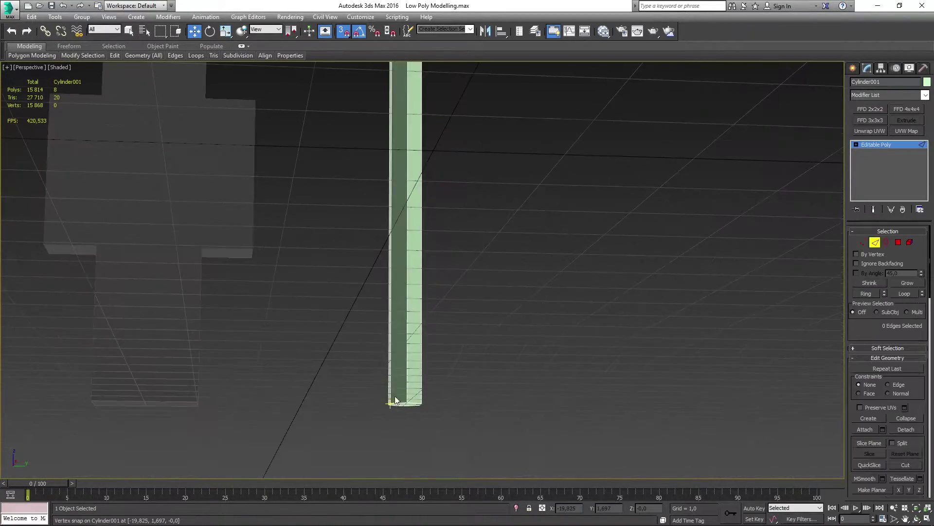
left_click(427, 317)
scroll(454, 230, "down", 3)
scroll(429, 292, "up", 4)
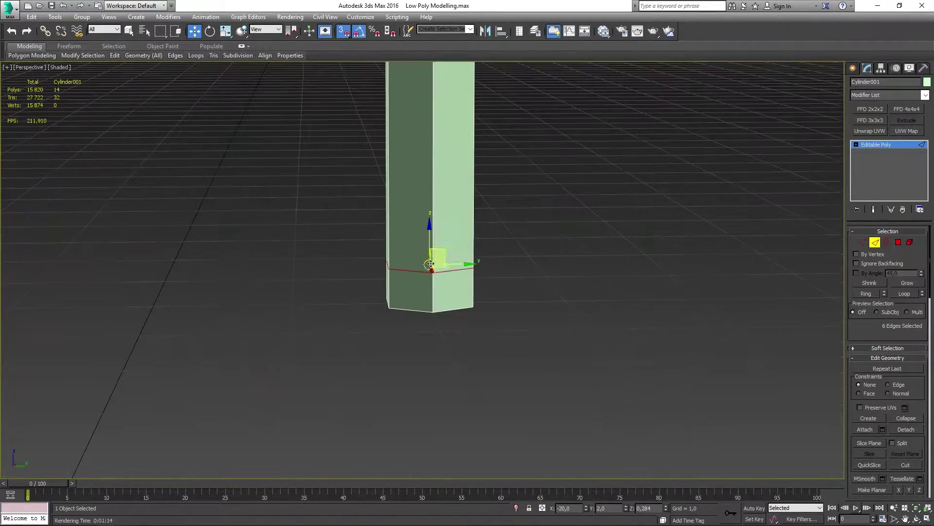
key("5")
left_click(430, 296)
Extrude the bottom side faces outward to widen the pole's base
key("4")
mouse_move(429, 295)
middle_mouse_down("alt")
mouse_move(344, 309)
mouse_move(454, 288)
middle_mouse_up("alt")
key("shift+e")
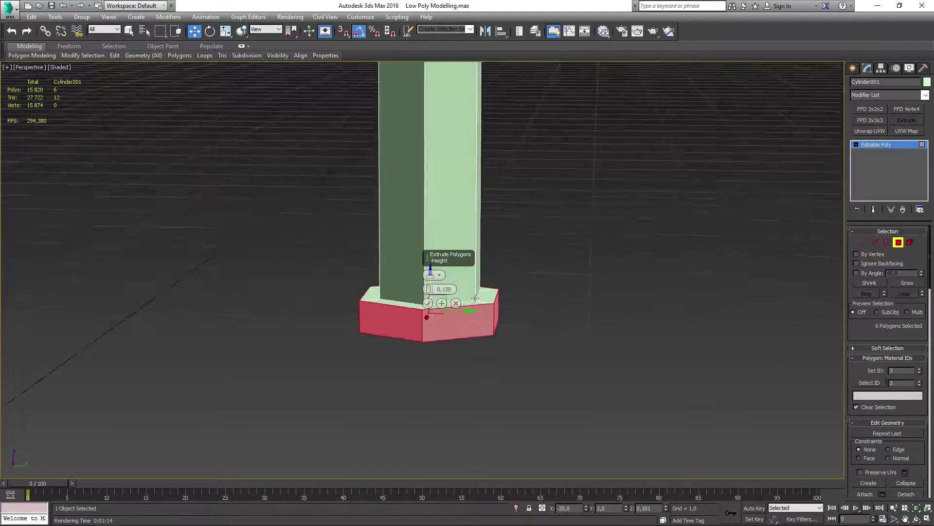
scroll(506, 277, "down", 10)
middle_click_drag(587, 247, 565, 318, "alt")
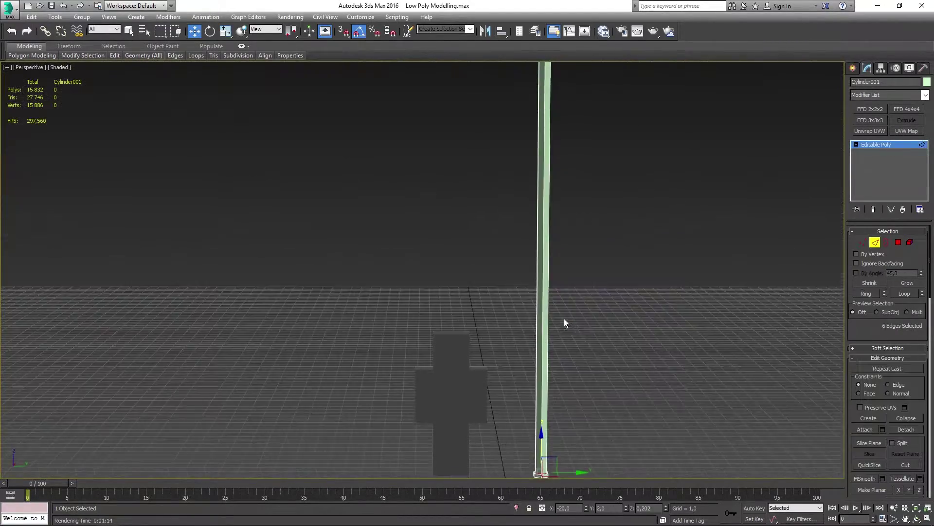
left_click(550, 167)
Extrude two side faces near the pole's top by 2.863 into crossarms
middle_click_drag(524, 116, 557, 183, "alt")
scroll(535, 104, "up", 3)
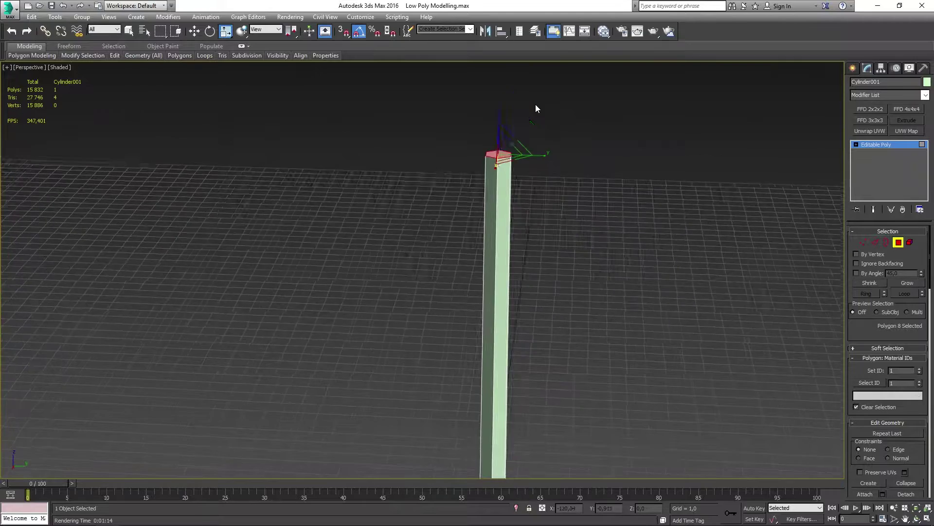
left_click(853, 68)
right_click(517, 187)
left_click(478, 228)
scroll(438, 195, "down", 5)
key("2")
middle_click_drag(421, 163, 492, 333, "alt")
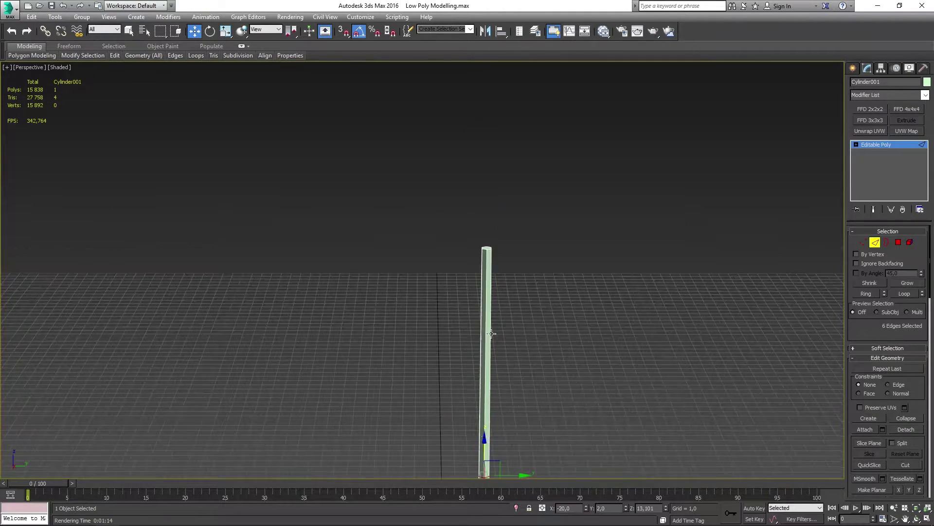
scroll(493, 347, "up", 3)
scroll(492, 292, "up", 3)
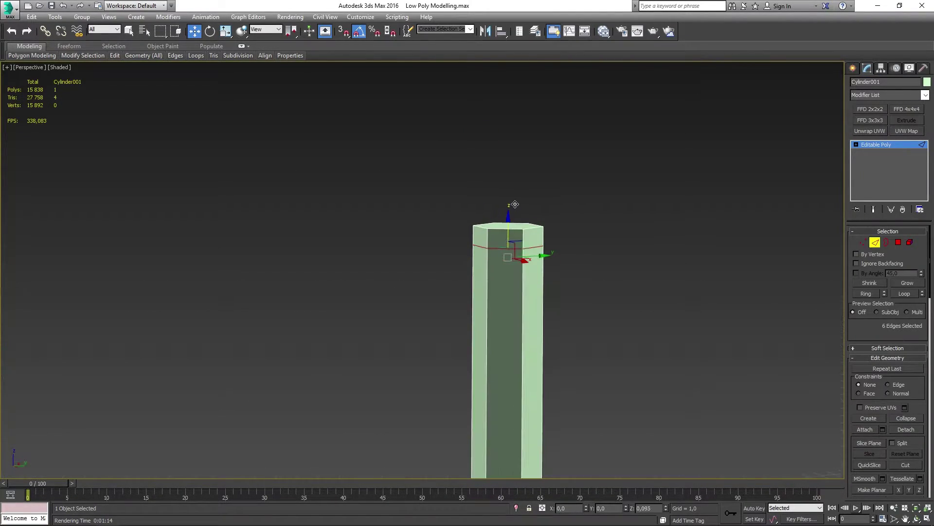
key("4")
left_click(503, 244)
key("shift+e")
Lengthen the arm extrusion and confirm it
left_click_drag(446, 265, 479, 265)
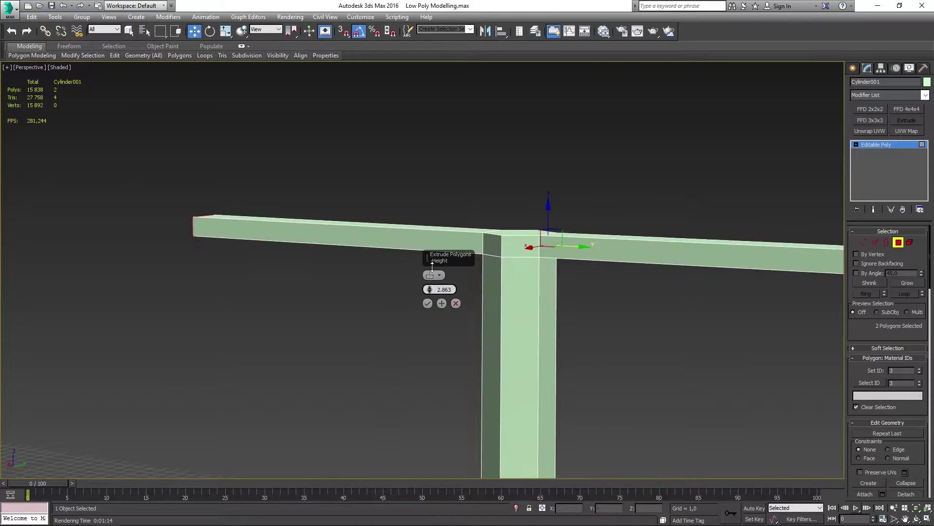
left_click(426, 304)
key("r")
mouse_move(535, 243)
middle_mouse_down("alt")
mouse_move(653, 290)
mouse_move(588, 269)
middle_mouse_up("alt")
key("w")
Extrude both arm end faces to lengthen the arms further
left_click(626, 173)
middle_click_drag(627, 175, 633, 223, "alt")
scroll(635, 234, "up", 3)
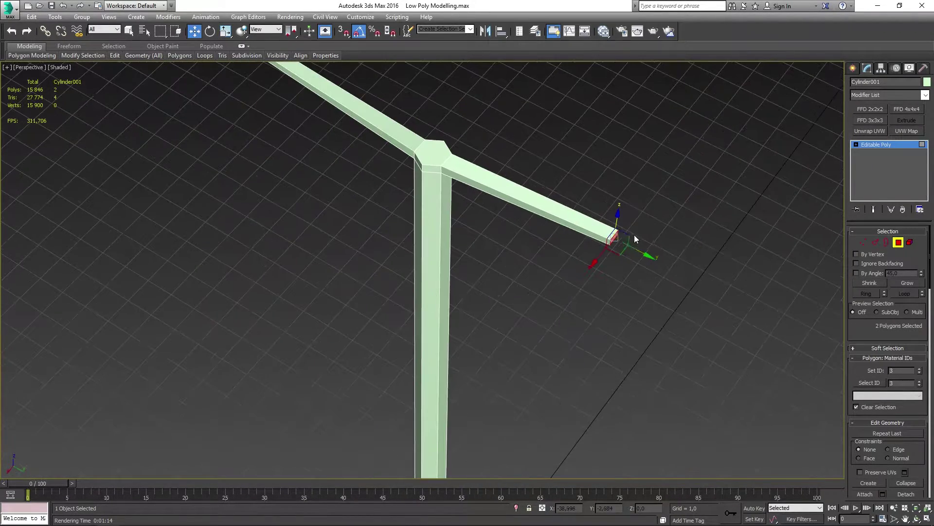
key("shift+e")
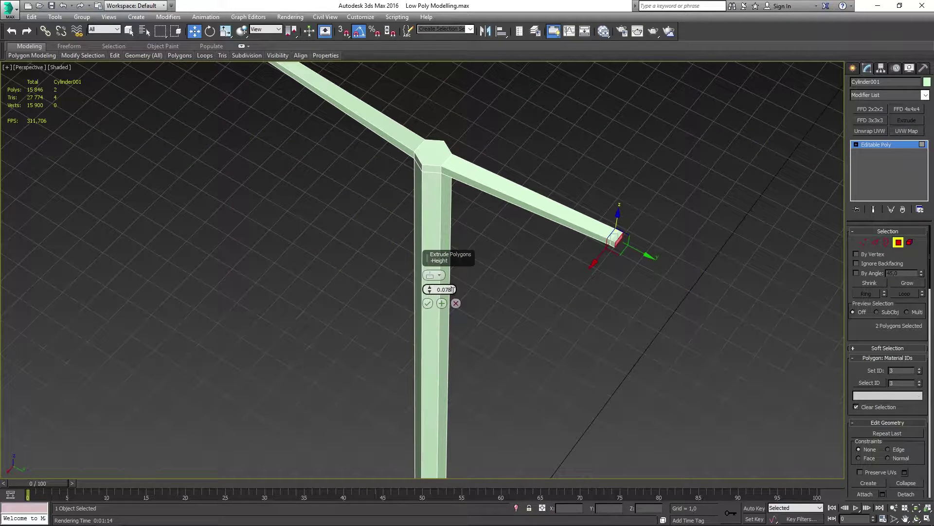
left_click(456, 303)
Bevel the arm ends with a smaller outline into short tapered heads
key("ctrl+shift+b")
left_click_drag(430, 290, 431, 284)
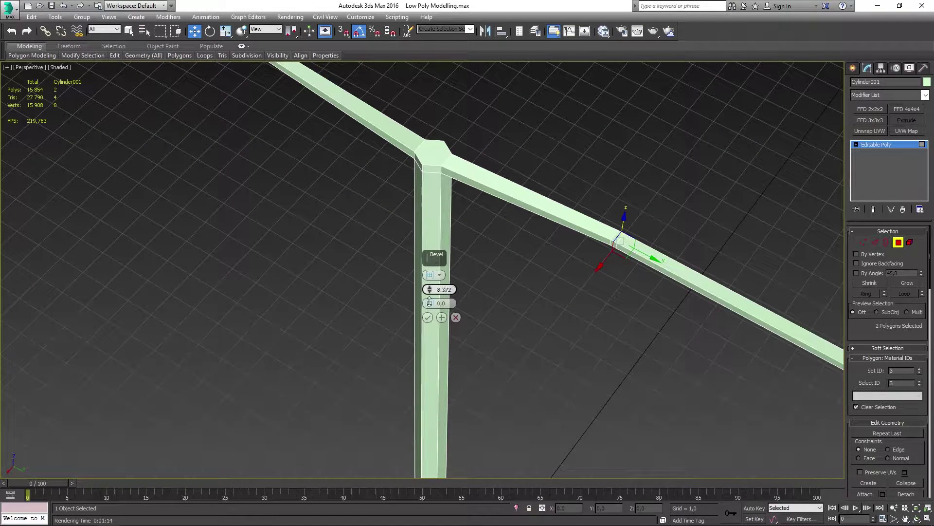
middle_click_drag(429, 299, 681, 262, "alt")
mouse_move(430, 303)
left_mouse_down()
mouse_move(429, 312)
mouse_move(431, 283)
left_mouse_up()
middle_click_drag(484, 308, 456, 317, "alt")
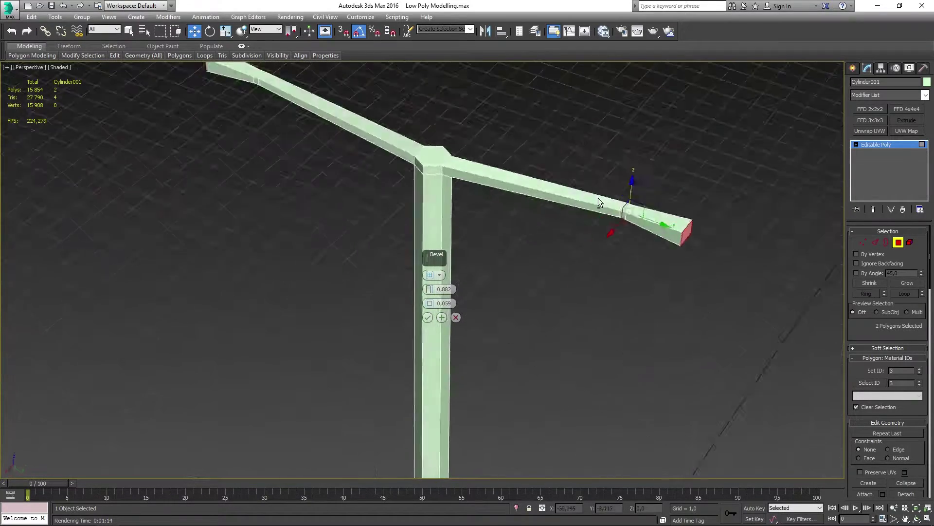
middle_click_drag(644, 184, 426, 317, "alt")
left_click(428, 317)
Shift-move the arm-end edges to pull out new arm segments
key("2")
left_click(235, 179)
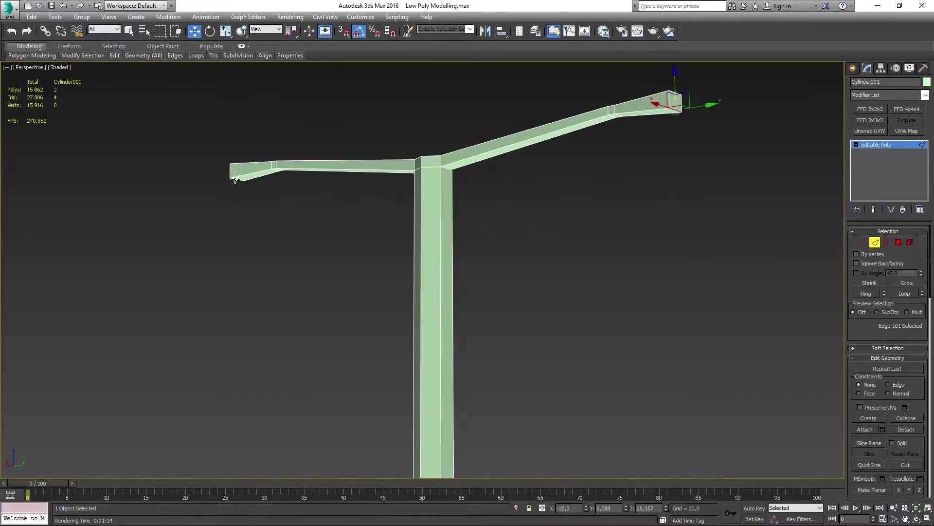
middle_click_drag(240, 146, 162, 280, "alt")
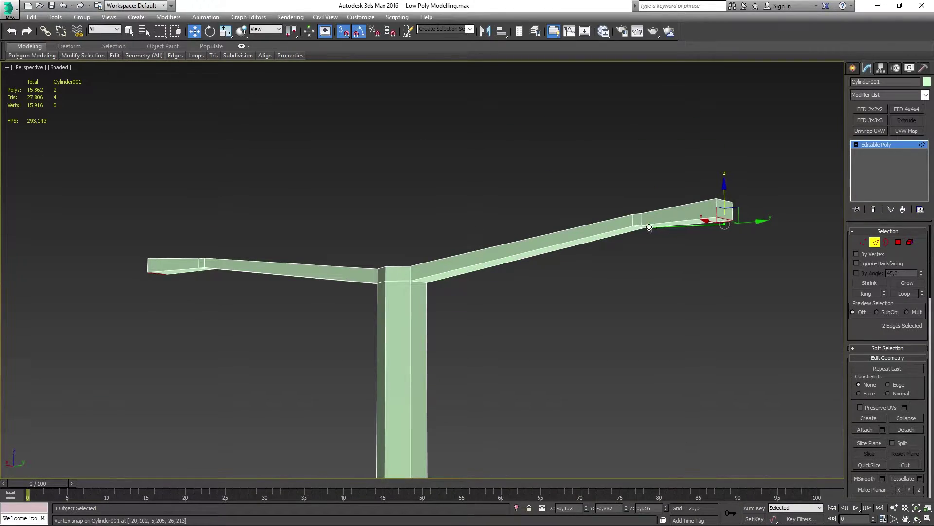
key("4")
middle_click_drag(649, 227, 647, 291, "alt")
mouse_move(676, 246)
middle_mouse_down("alt")
mouse_move(427, 192)
mouse_move(504, 133)
middle_mouse_up("alt")
key("2")
key("w")
left_click_drag(616, 239, 616, 239, "shift")
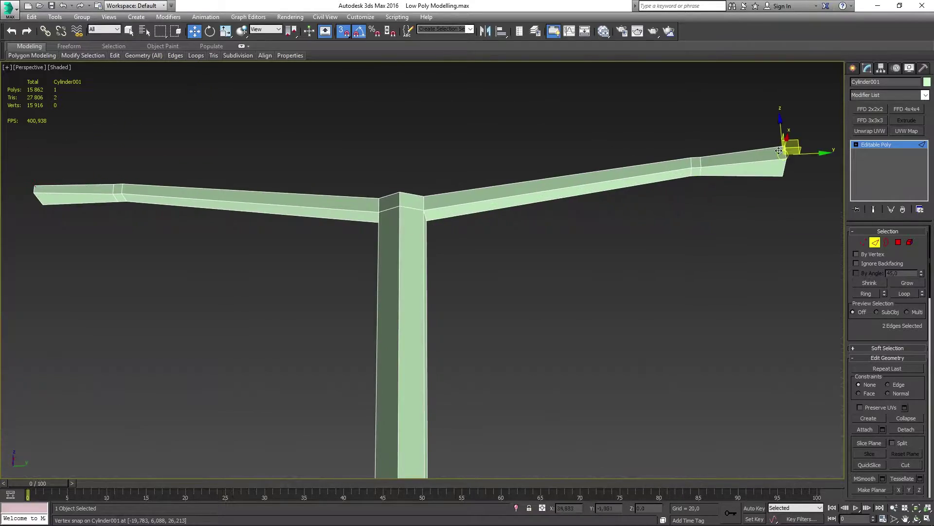
mouse_move(616, 239)
middle_mouse_down("alt")
mouse_move(532, 185)
mouse_move(575, 264)
middle_mouse_up("alt")
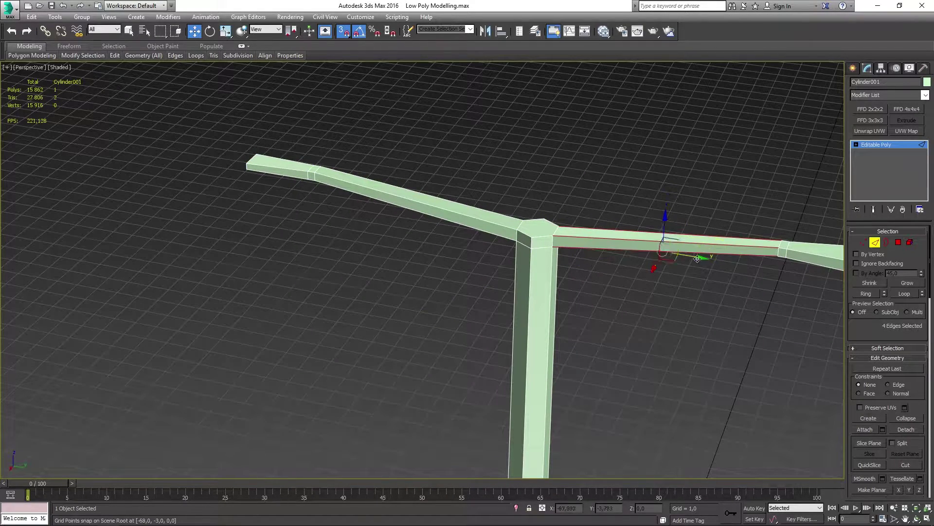
left_click_drag(698, 259, 436, 317, "shift")
Scale the arm's end cap face
key("4")
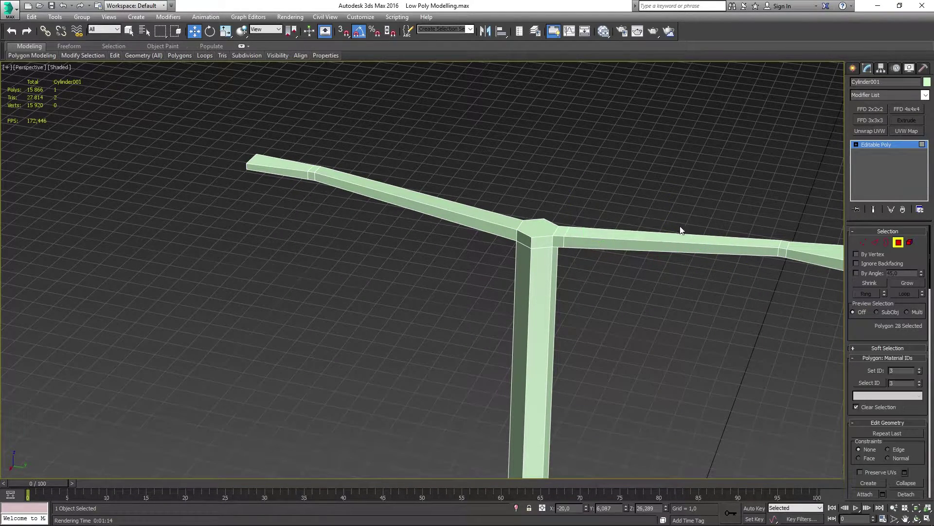
key("r")
mouse_move(680, 267)
middle_mouse_down("alt")
mouse_move(646, 269)
mouse_move(682, 250)
mouse_move(632, 273)
mouse_move(603, 243)
mouse_move(599, 312)
mouse_move(534, 239)
middle_mouse_up("alt")
left_click(625, 229)
key("1")
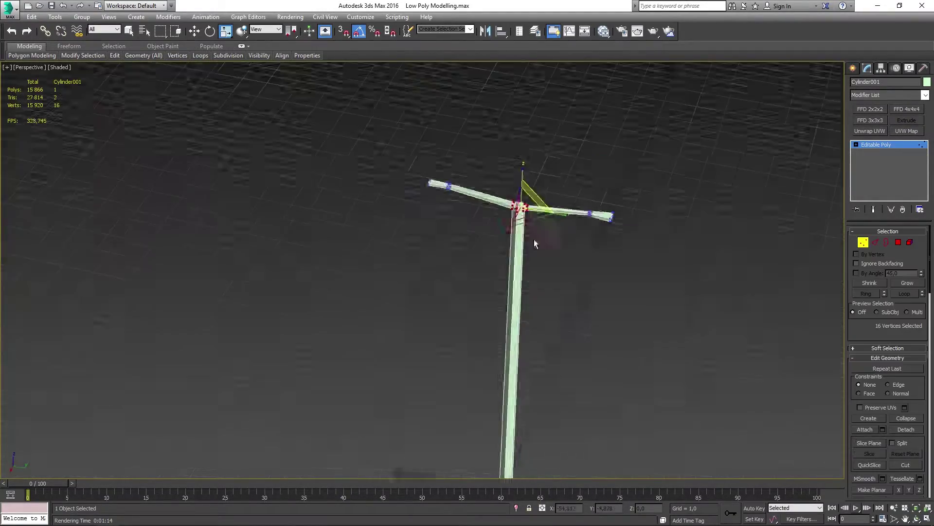
Raise the right arm's end vertices upward on Z
scroll(533, 239, "up", 3)
scroll(556, 284, "down", 4)
middle_click_drag(555, 285, 617, 161, "alt")
left_click_drag(621, 158, 572, 120)
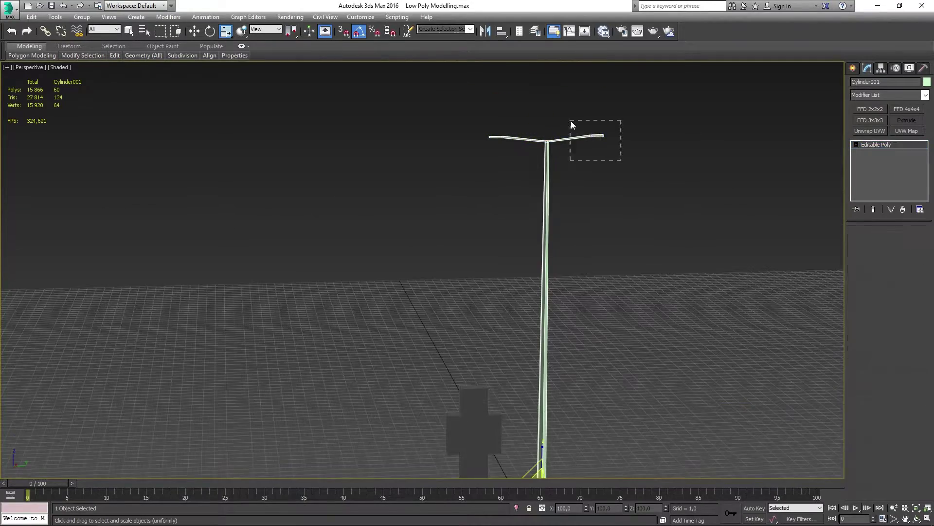
key("w")
middle_click_drag(573, 121, 633, 109, "alt")
Orbit over to the left arm's end in polygon mode
left_click_drag(642, 105, 642, 101)
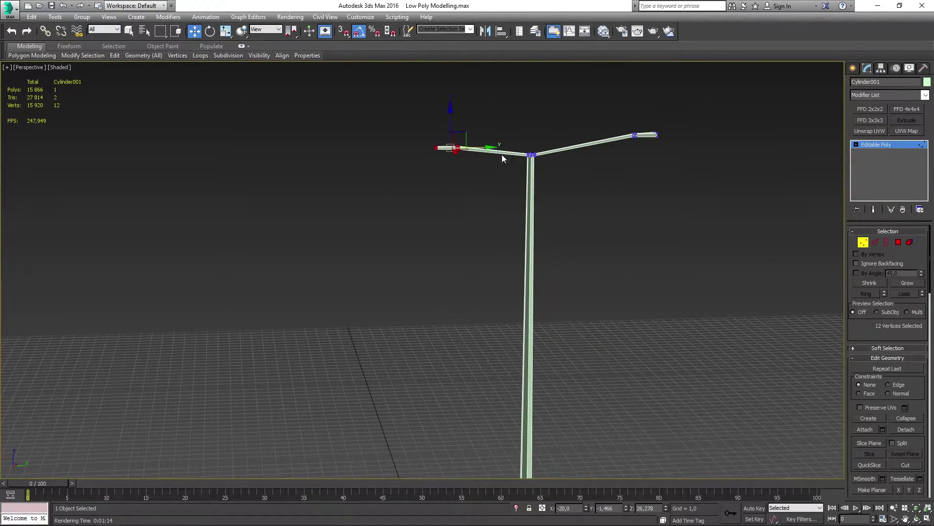
scroll(502, 158, "down", 5)
middle_click_drag(519, 203, 503, 151, "alt")
key("4")
scroll(504, 151, "up", 6)
Bevel the arm end's underside faces with height 0.029 and outline -0.03
left_click(501, 275)
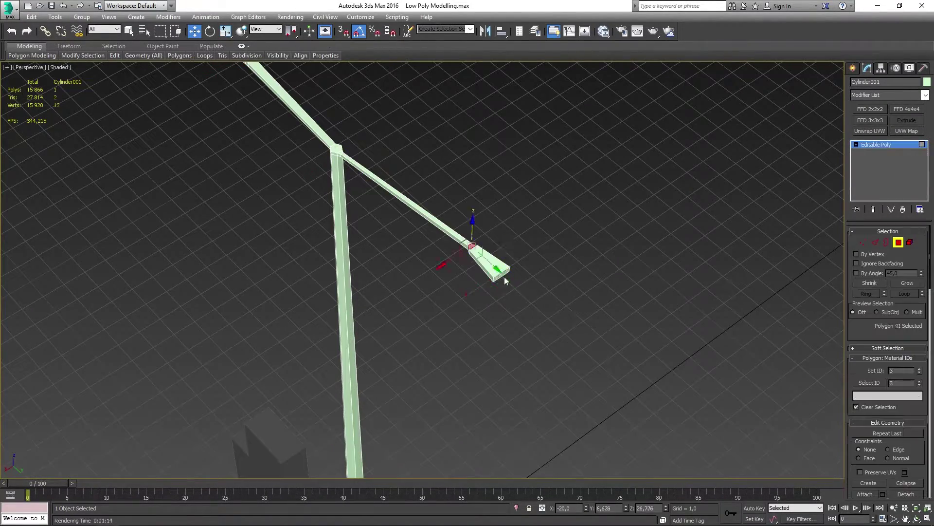
middle_click_drag(492, 290, 504, 270, "alt")
scroll(496, 281, "up", 5)
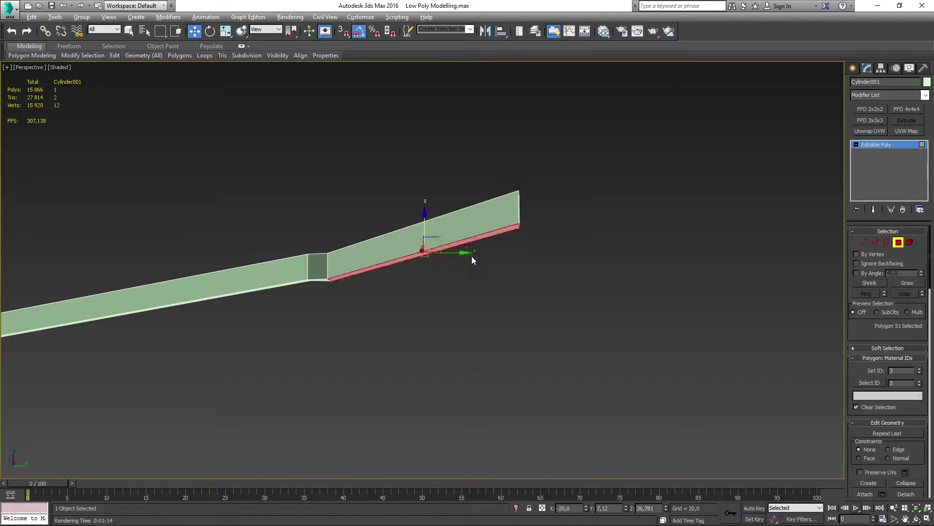
left_click(471, 256, "ctrl")
left_click_drag(429, 289, 431, 304)
left_click(431, 302)
type("-0.03")
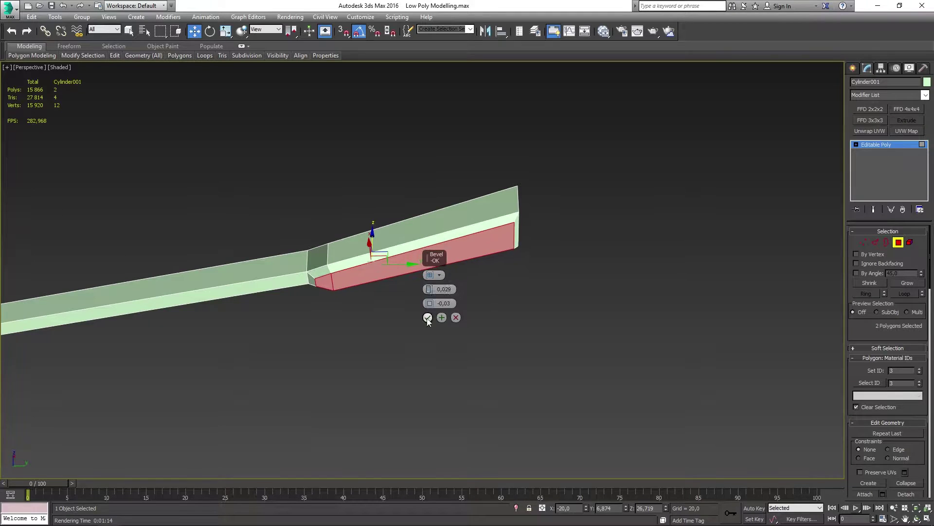
left_click(427, 317)
Connect the selected edges to add a lengthwise loop across the lamp face
key("2")
middle_click_drag(388, 259, 424, 254, "alt")
key("ctrl+shift+e")
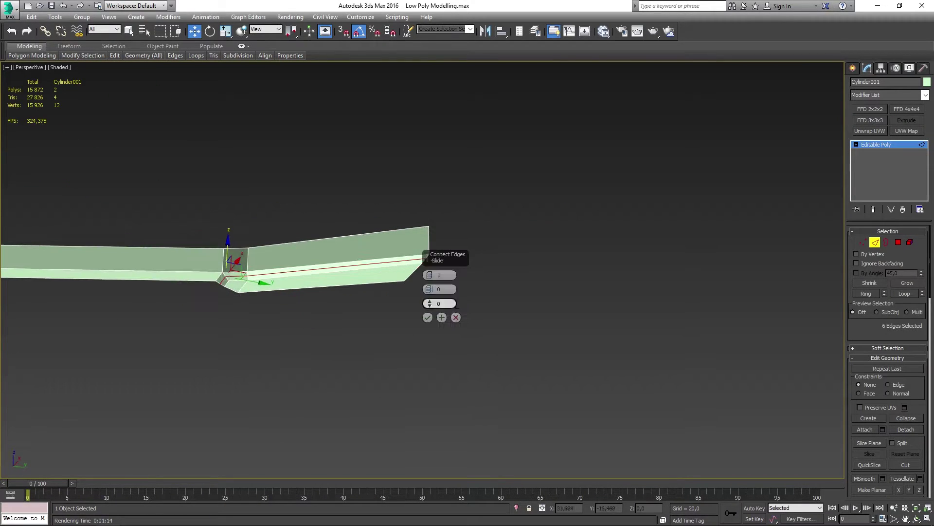
left_click(428, 316)
key("r")
key("1")
scroll(516, 256, "down", 10)
Select all vertices, then select the edge ring along the right arm near its tip
scroll(526, 246, "up", 2)
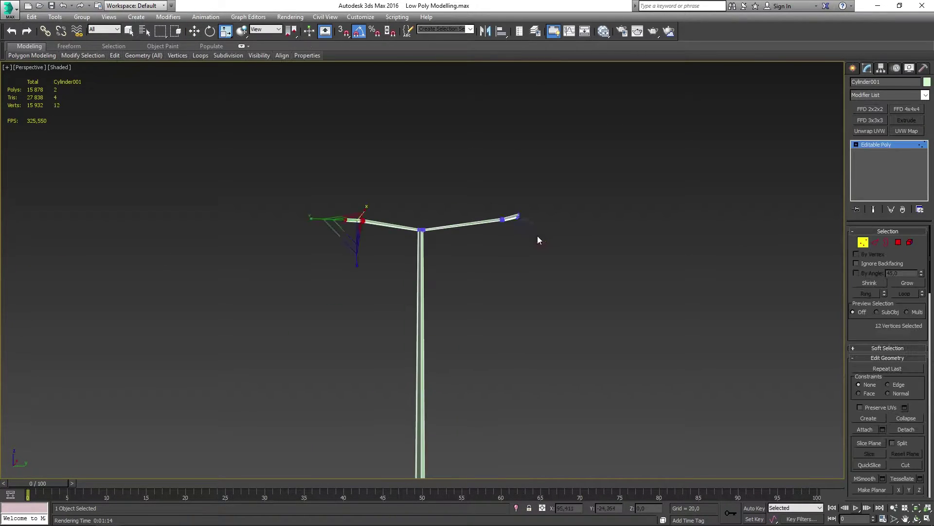
middle_click_drag(443, 262, 521, 203, "alt")
key("ctrl+a")
scroll(519, 206, "up", 3)
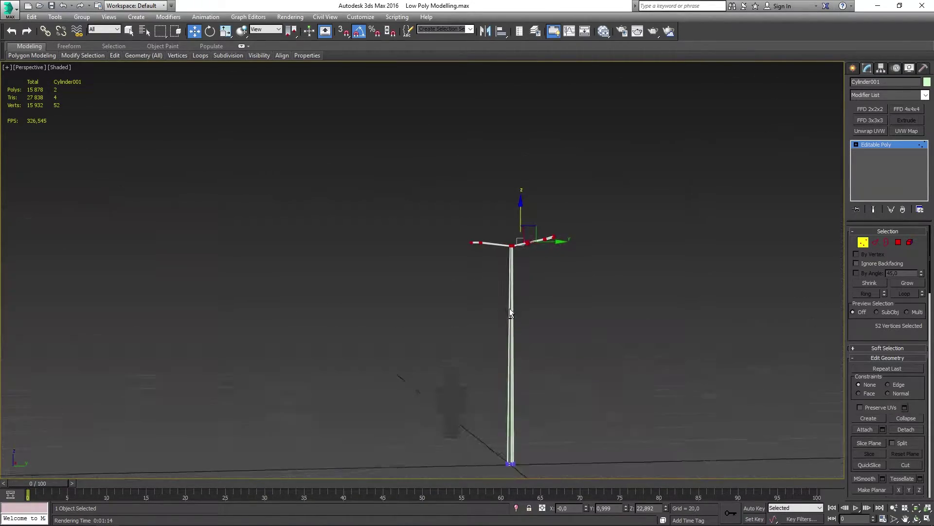
mouse_move(832, 147)
middle_mouse_down("alt")
mouse_move(409, 278)
mouse_move(429, 148)
middle_mouse_up("alt")
scroll(409, 279, "up", 5)
scroll(450, 261, "up", 3)
scroll(448, 284, "down", 8)
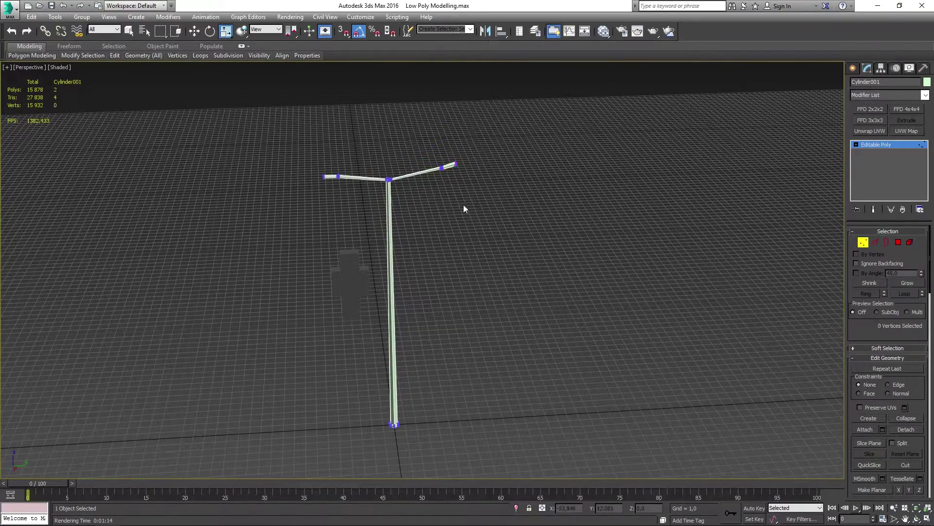
scroll(463, 209, "up", 5)
key("2")
mouse_move(463, 208)
middle_mouse_down("alt")
mouse_move(429, 166)
mouse_move(530, 194)
middle_mouse_up("alt")
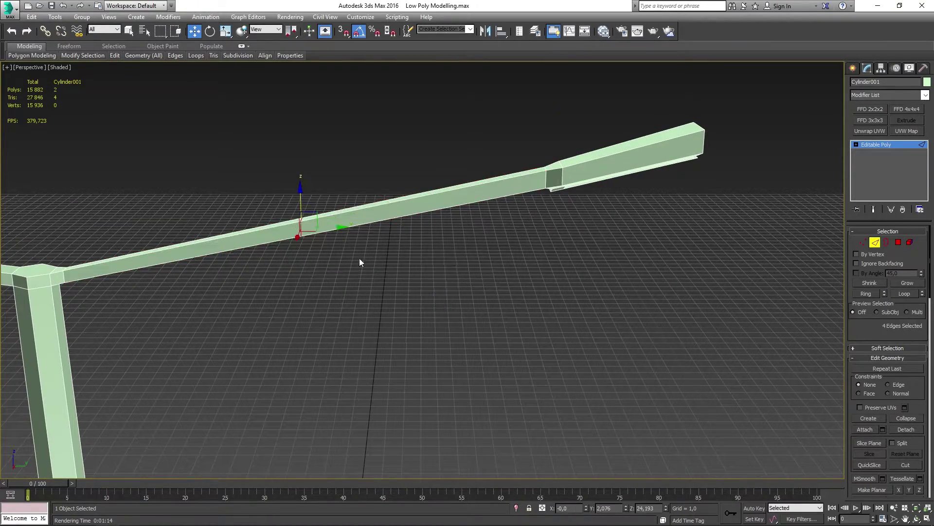
Scale the lamp-head joint faces down to 59%
key("4")
left_click(575, 201)
middle_click_drag(575, 201, 542, 155, "alt")
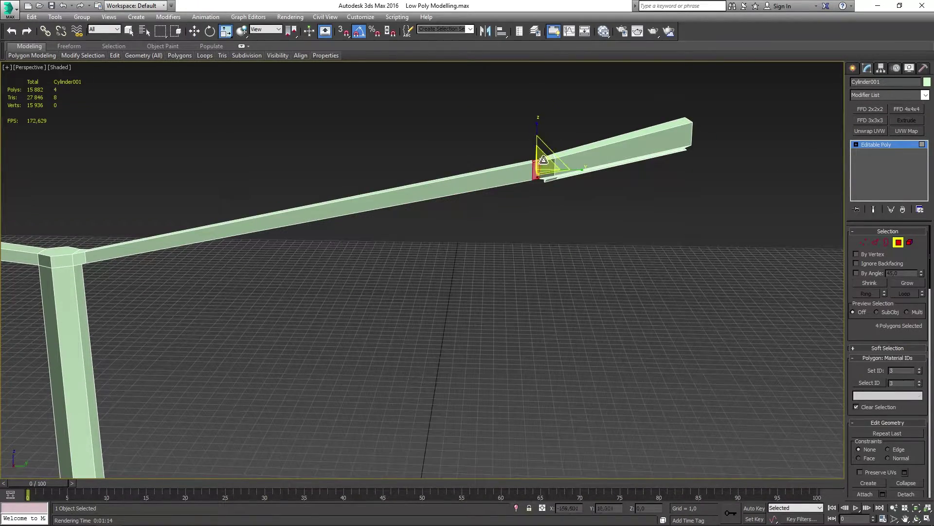
left_click_drag(543, 159, 554, 194)
scroll(555, 198, "up", 5)
Connect four edges across the joint into a new edge loop
key("2")
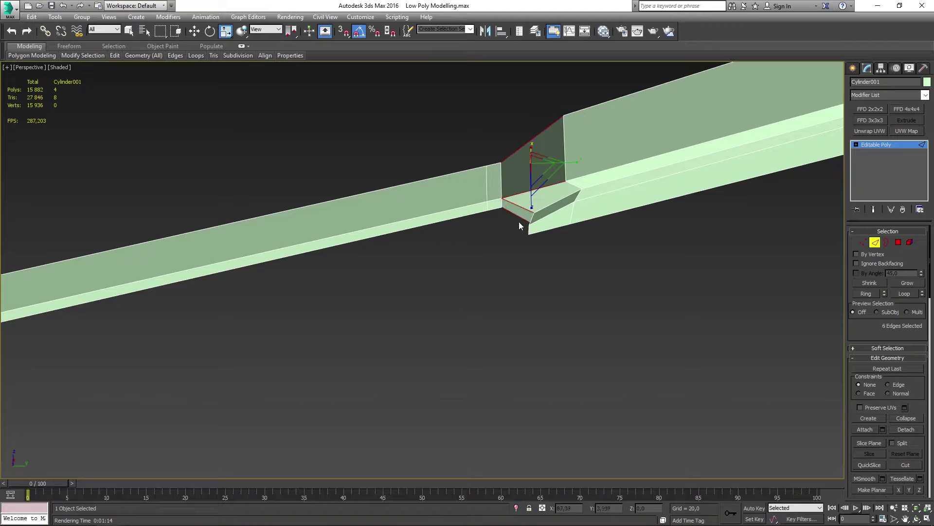
left_click(544, 160)
middle_click_drag(544, 159, 446, 301, "alt")
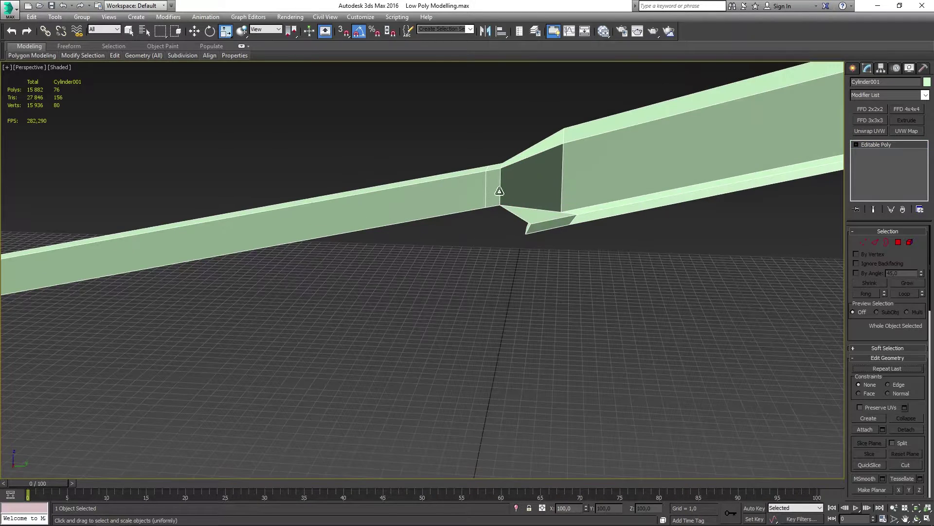
key("Return")
key("4")
middle_click_drag(498, 217, 489, 158, "alt")
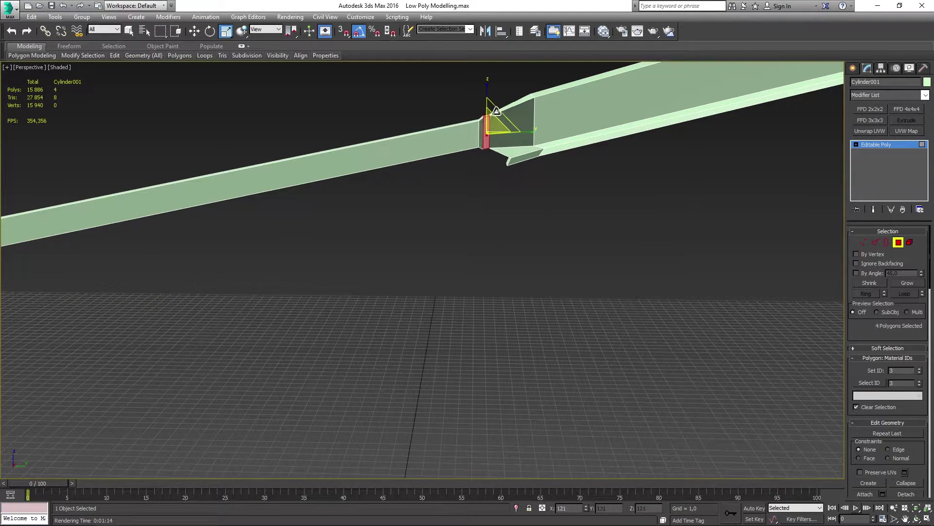
middle_click_drag(496, 111, 499, 126, "alt")
Extend the edge to its full ring and select the four central joint vertices in top view
key("2")
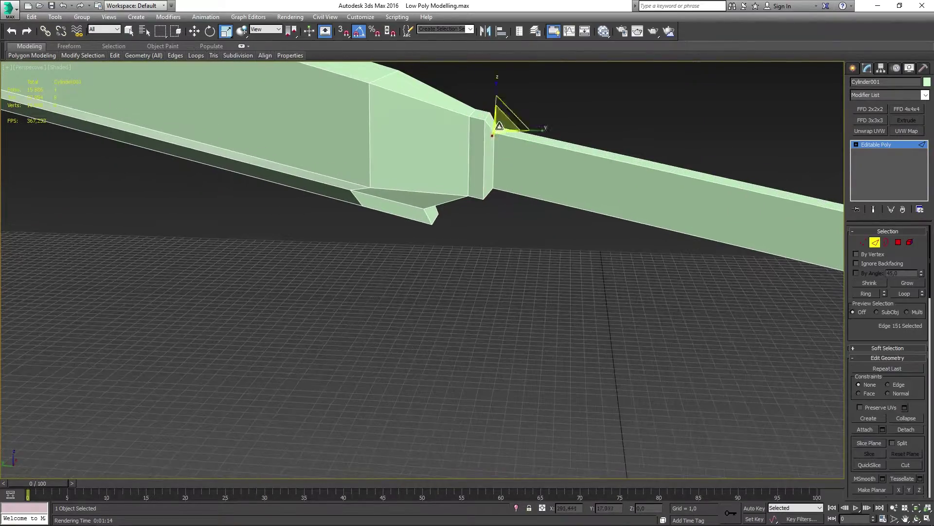
key("alt+r")
scroll(499, 126, "down", 6)
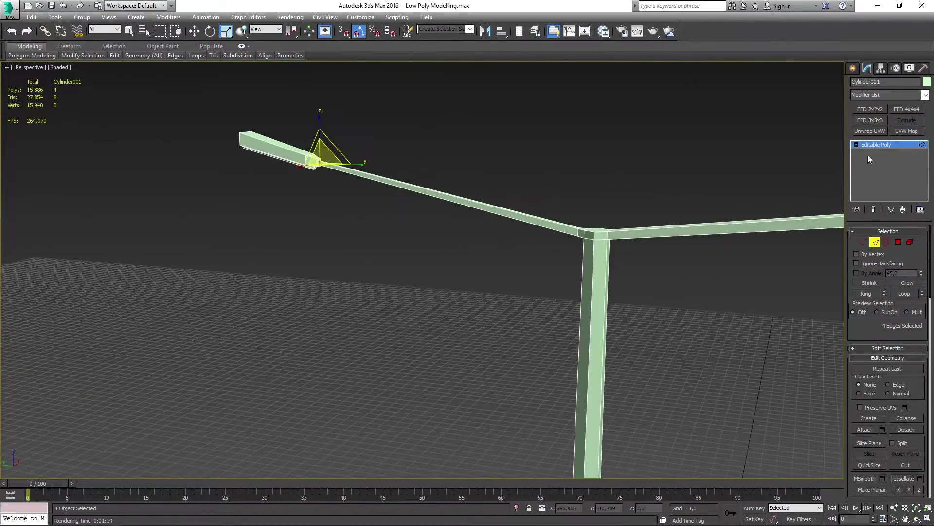
middle_click_drag(536, 243, 542, 251, "alt")
key("1")
key("t")
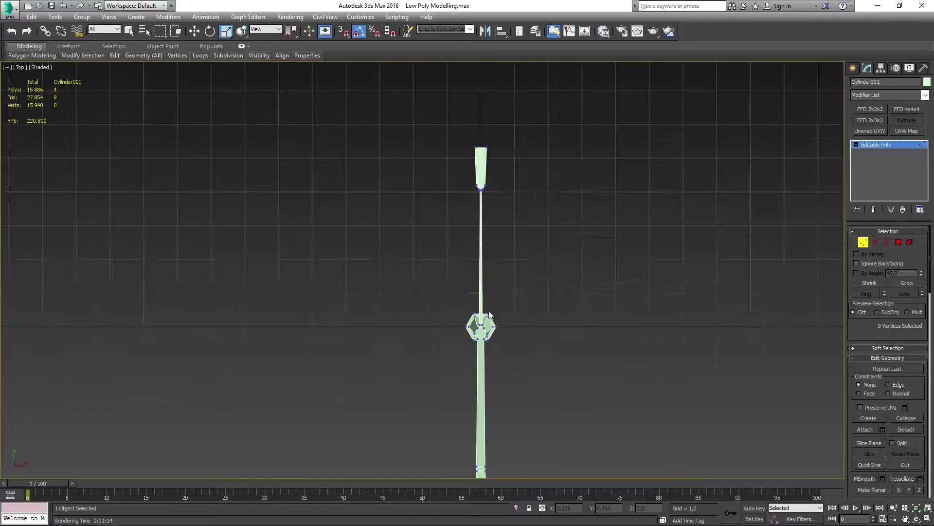
left_click_drag(490, 316, 477, 334)
scroll(481, 322, "up", 8)
Connect the right arm's edge ring into another edge loop
key("p")
scroll(509, 240, "down", 5)
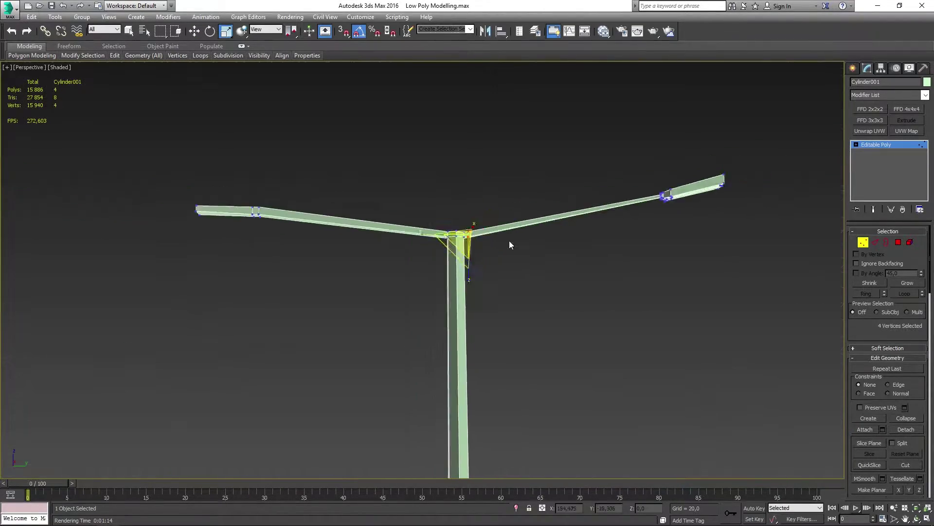
middle_click_drag(509, 240, 689, 277, "alt")
left_click(632, 217)
key("ctrl+shift+e")
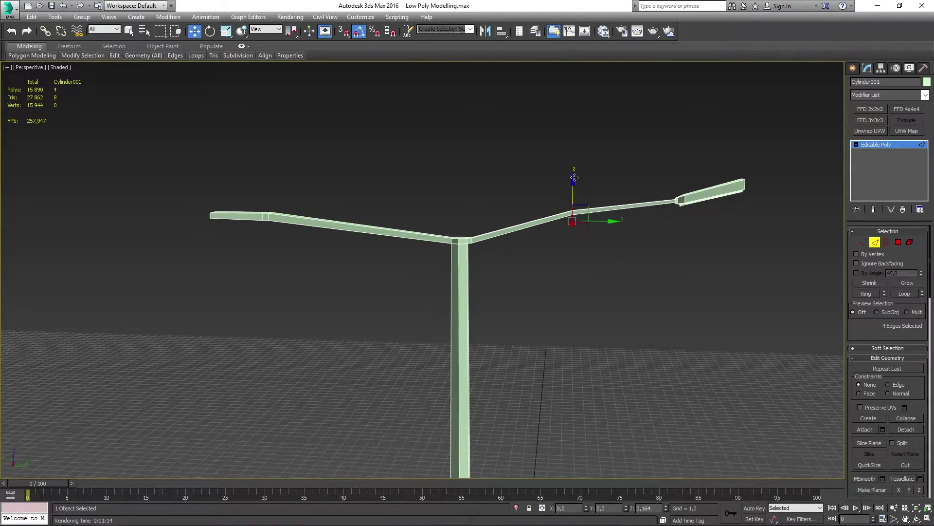
scroll(528, 192, "down", 4)
Try a Symmetry modifier on the post, flip its mirrored side, then remove it
middle_click_drag(478, 322, 478, 243, "alt")
left_click(925, 95)
key("s")
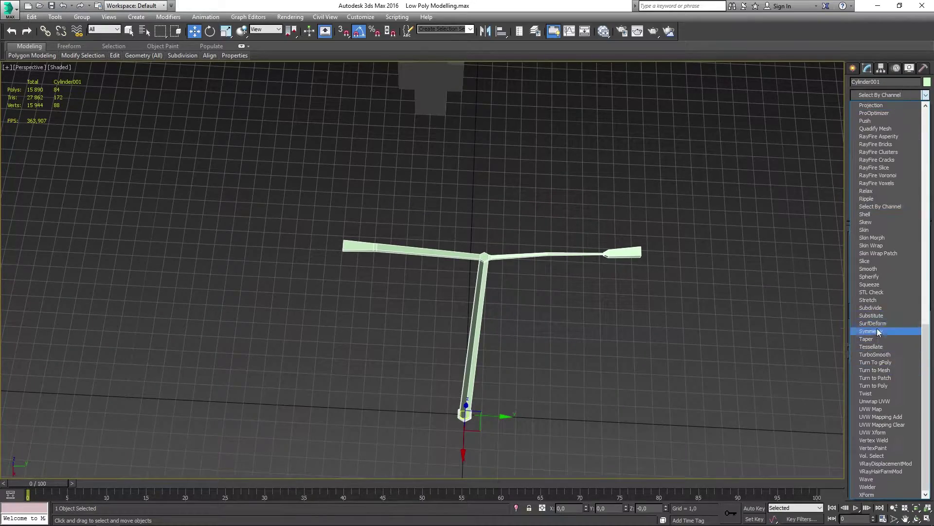
left_click(879, 331)
left_click(901, 249)
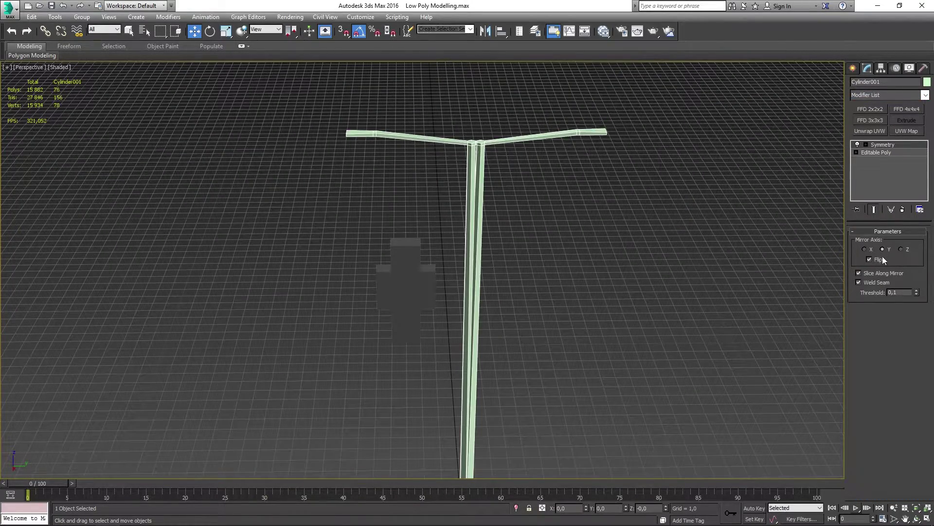
left_click(891, 146)
key("Delete")
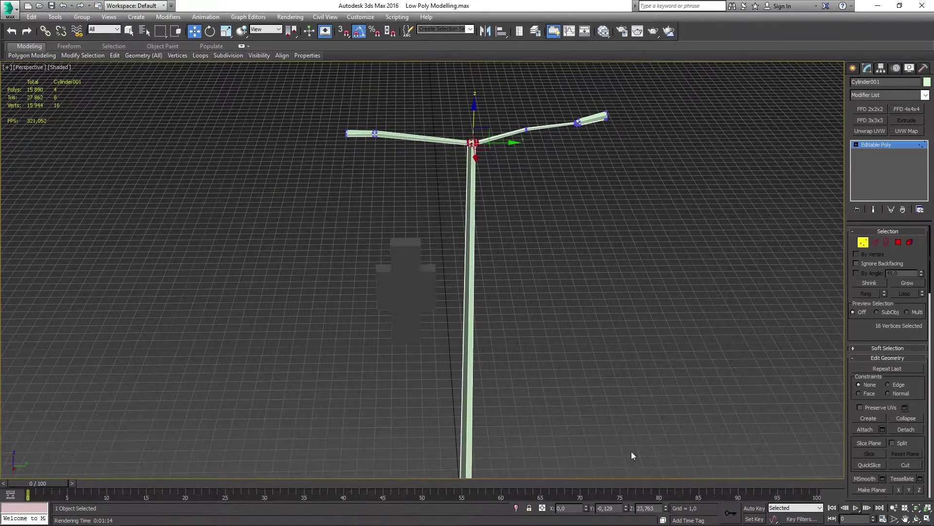
Mirror the bent arm with a Symmetry modifier and collapse it into the Editable Poly
key("t")
scroll(547, 380, "up", 5)
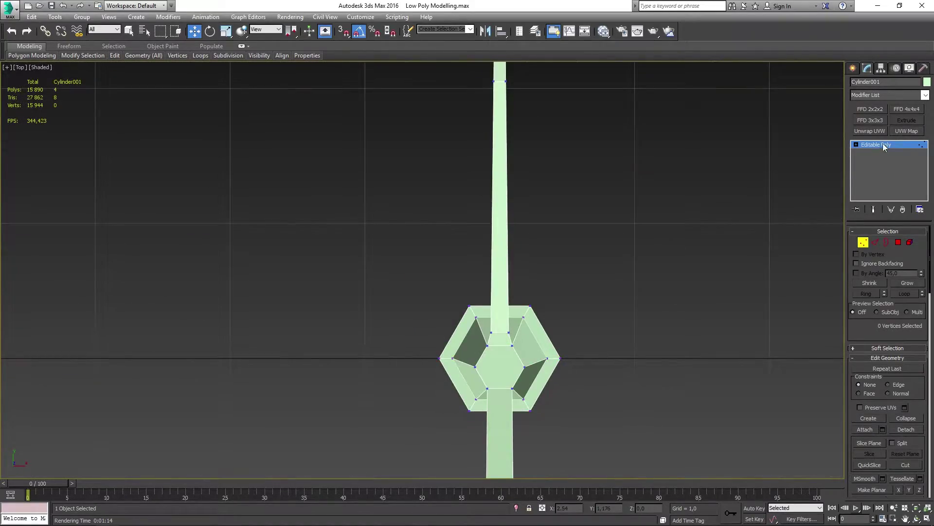
middle_click_drag(706, 205, 594, 181, "alt")
left_click(892, 95)
left_click(876, 217)
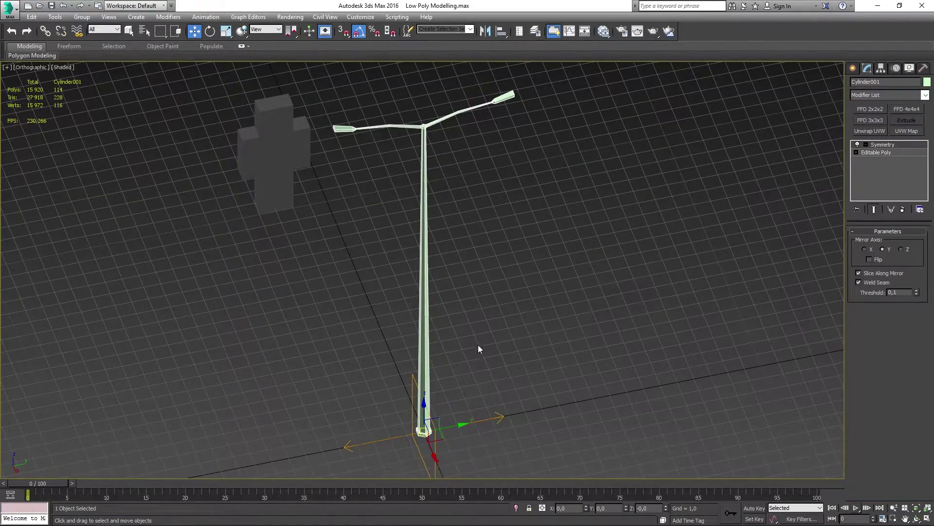
right_click(882, 144)
left_click(832, 276)
Return to the perspective view, reselect the post and select all its vertices
key("2")
scroll(438, 141, "up", 6)
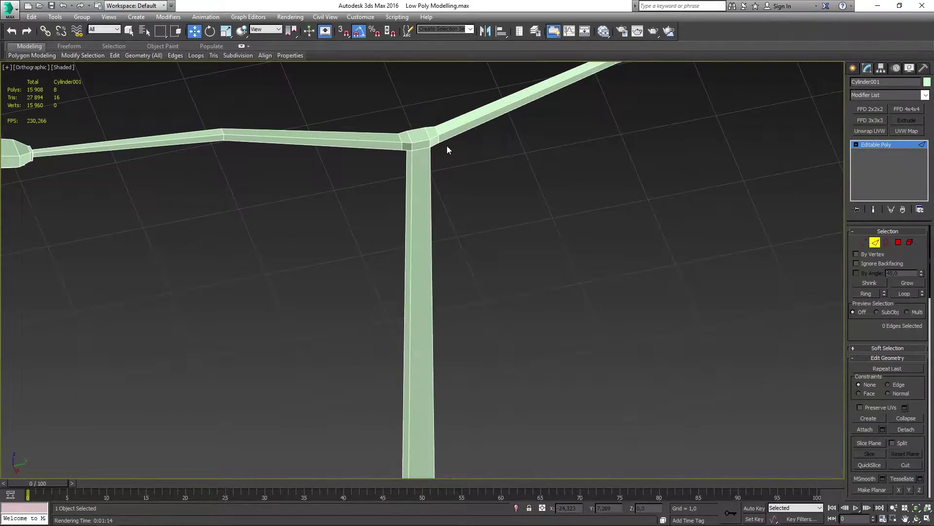
key("p")
key("z")
key("r")
left_click(457, 144)
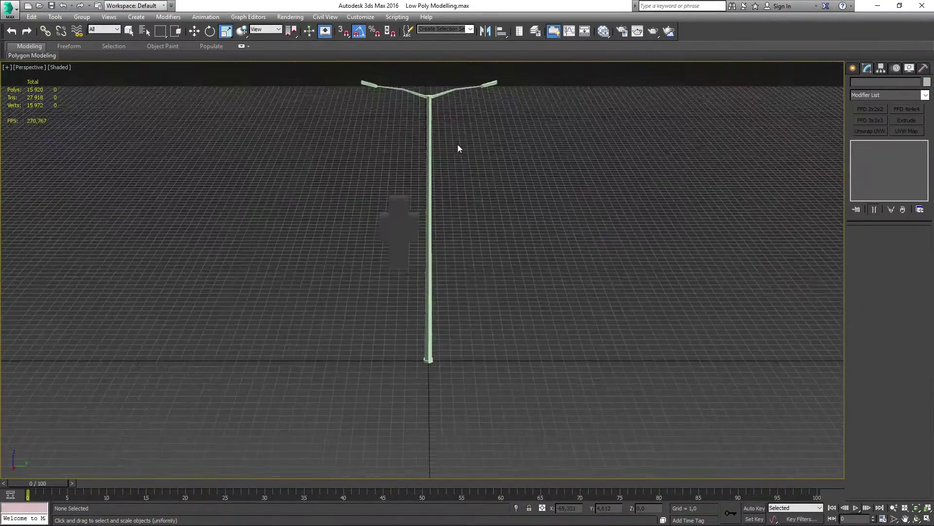
mouse_move(458, 144)
middle_mouse_down("alt")
mouse_move(510, 160)
mouse_move(521, 318)
middle_mouse_up("alt")
left_click(510, 161)
key("1")
key("ctrl+a")
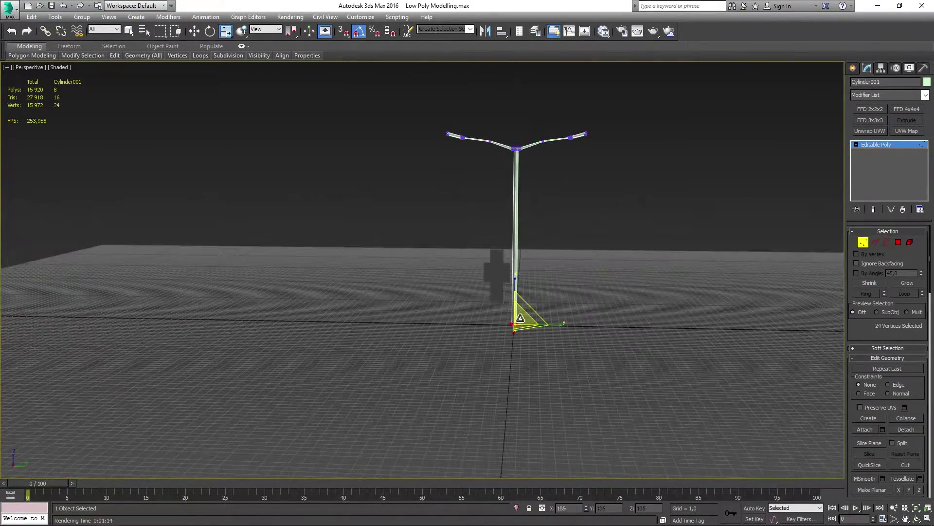
Connect the selected edges to add a new edge loop near the post's base
key("2")
scroll(515, 243, "up", 5)
key("ctrl+shift+e")
left_click(428, 316)
scroll(535, 170, "down", 2)
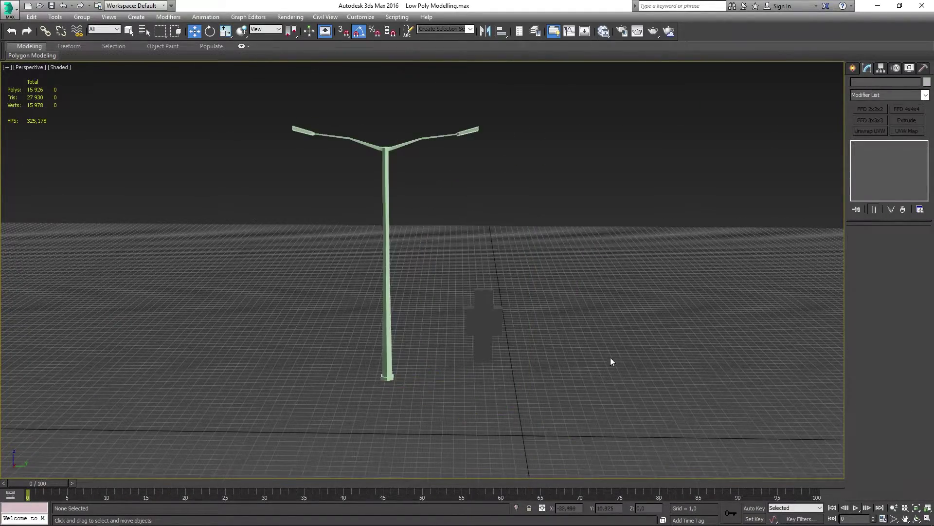
Make the new cylinder thinner and extrude a side face out into a horizontal arm
left_click(868, 68)
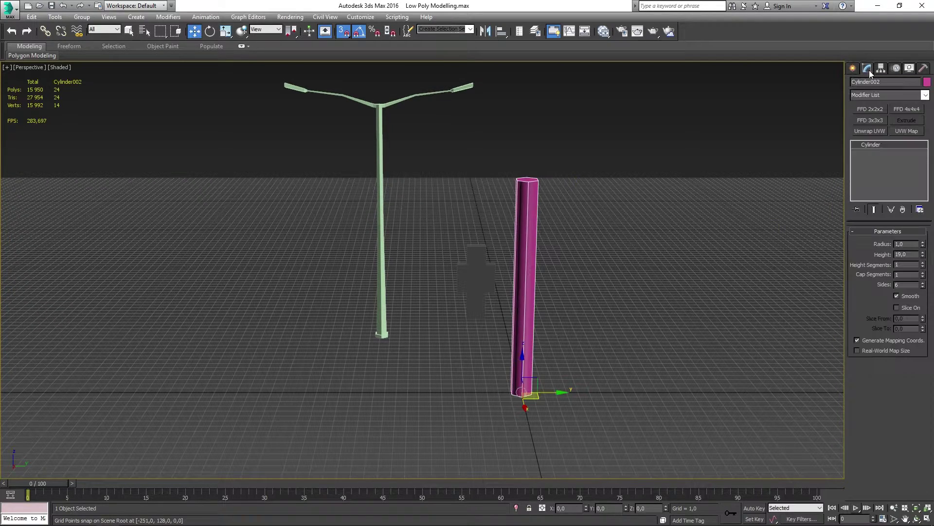
left_click_drag(922, 245, 922, 263)
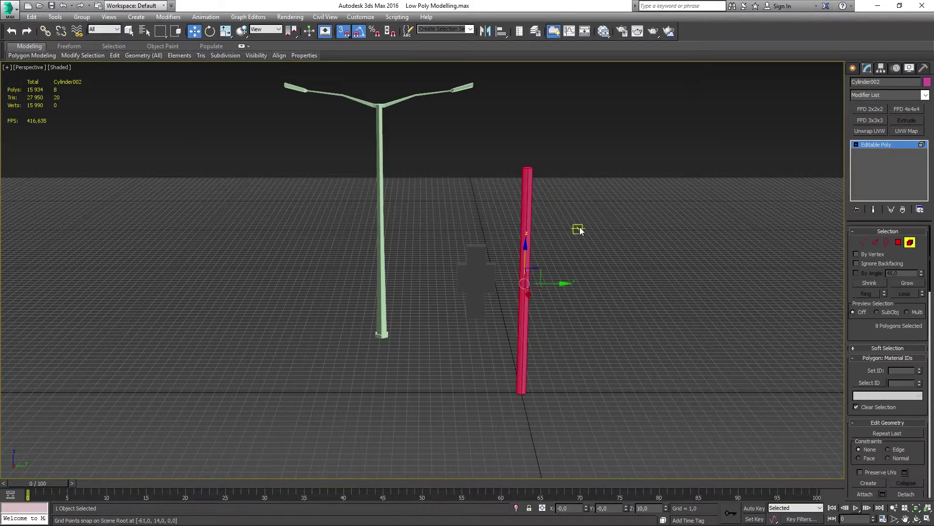
key("2")
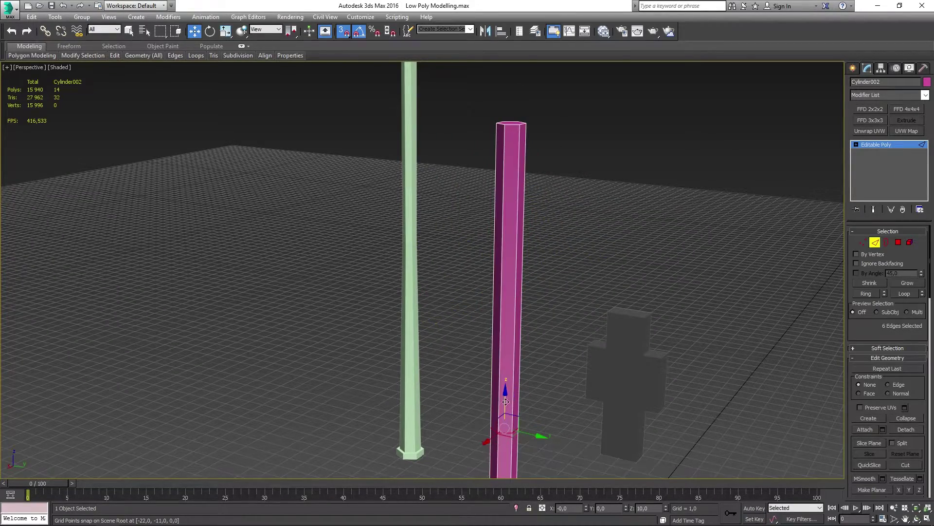
middle_click_drag(540, 200, 467, 203, "alt")
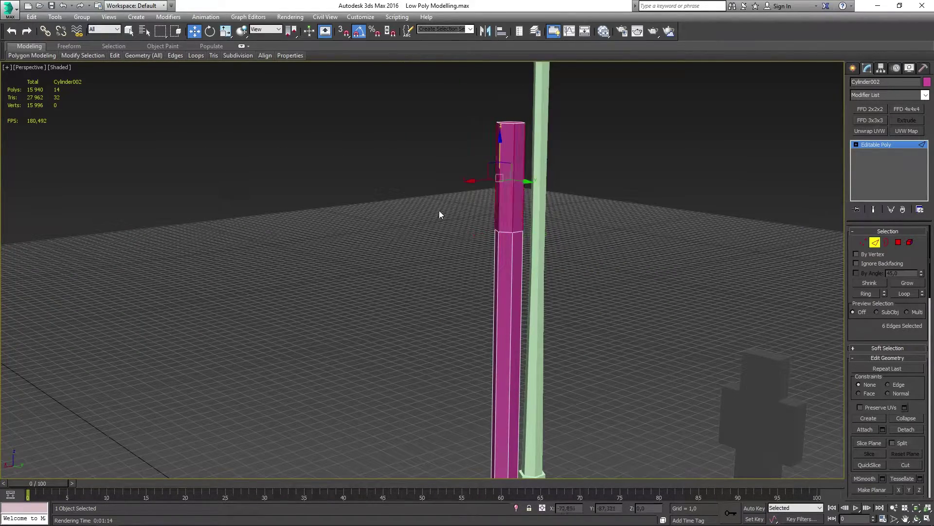
key("4")
left_click(517, 224)
mouse_move(516, 224)
left_mouse_down("shift")
mouse_move(815, 287)
mouse_move(560, 202)
left_mouse_up("shift")
Select the open border at the end of the pink post's arm
key("3")
middle_click_drag(563, 219, 588, 207, "alt")
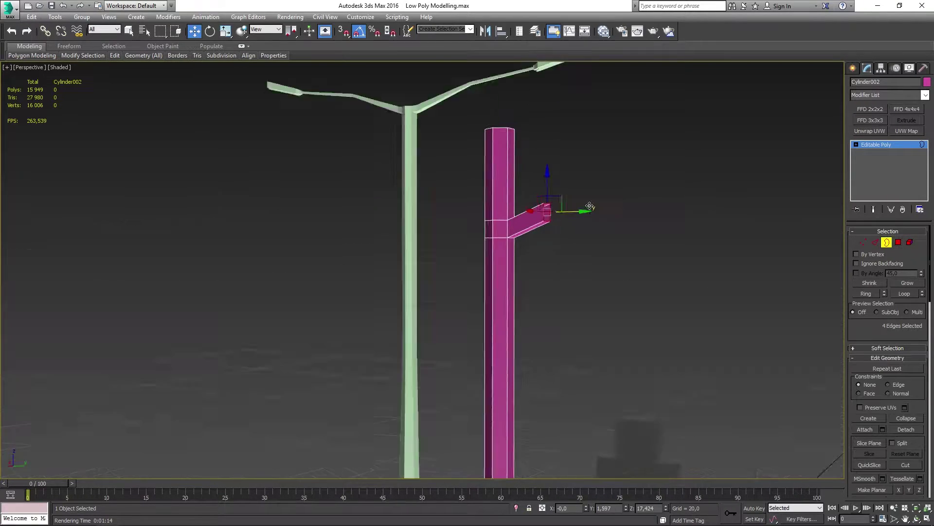
left_click(589, 207)
scroll(715, 204, "down", 3)
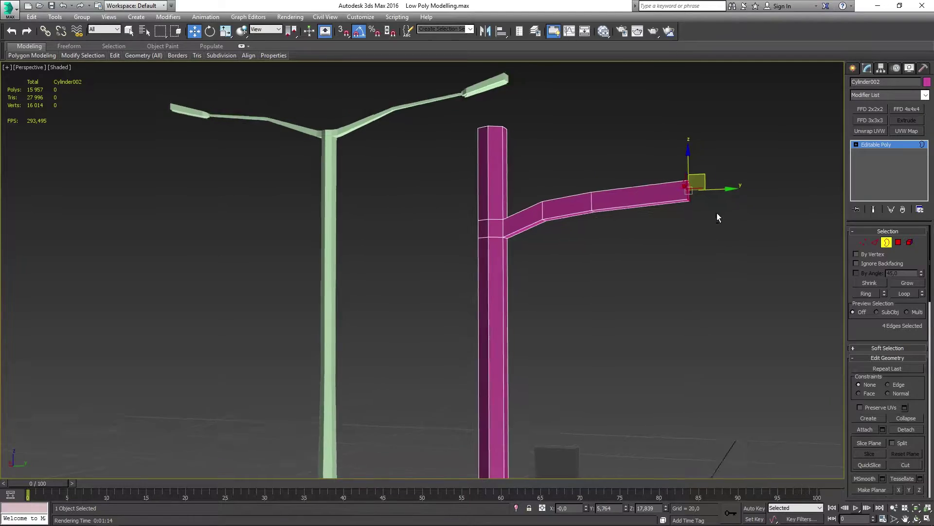
scroll(730, 195, "down", 2)
scroll(747, 174, "down", 3)
scroll(572, 148, "up", 4)
key("e")
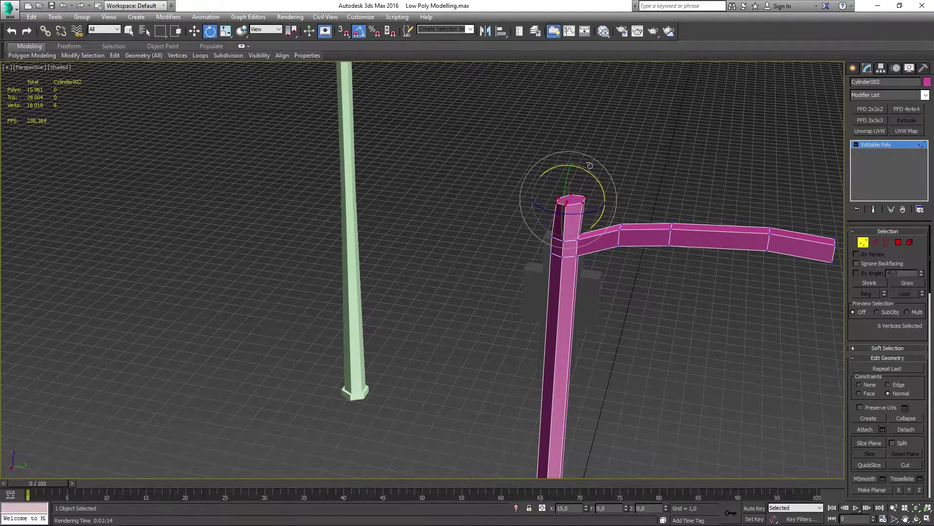
key("r")
Scale the arm-end border and its vertices to shape the lamp head
middle_click_drag(597, 181, 706, 150, "alt")
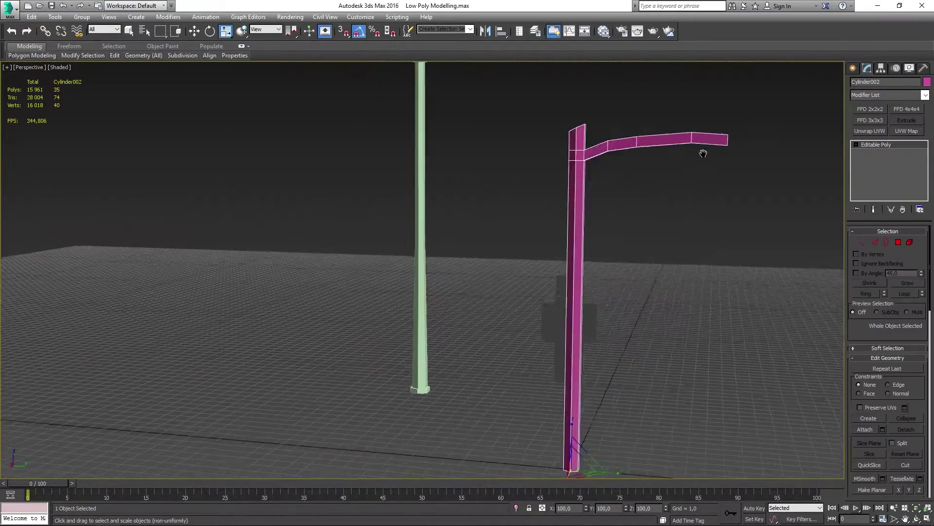
left_click_drag(516, 216, 493, 185)
scroll(633, 195, "down", 3)
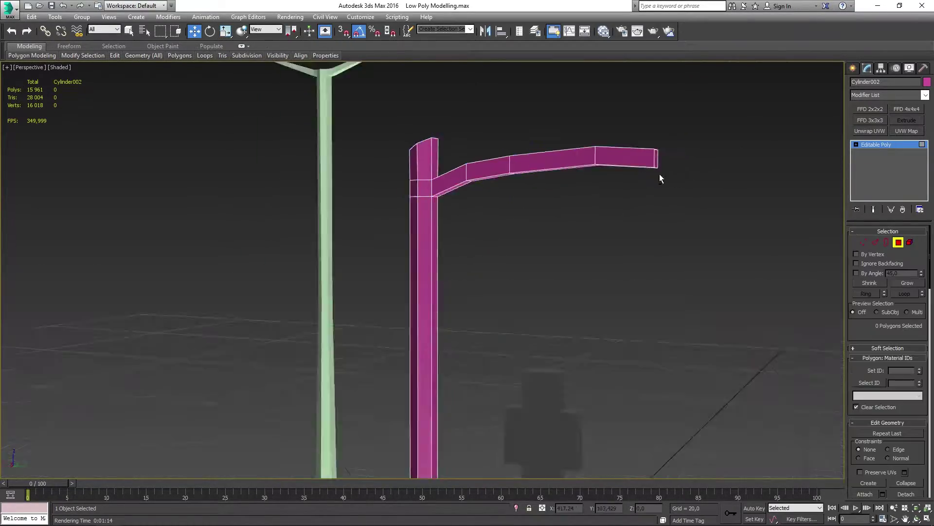
mouse_move(659, 173)
middle_mouse_down("alt")
mouse_move(541, 151)
mouse_move(563, 146)
mouse_move(517, 155)
middle_mouse_up("alt")
key("3")
left_click(518, 138)
key("2")
key("3")
key("r")
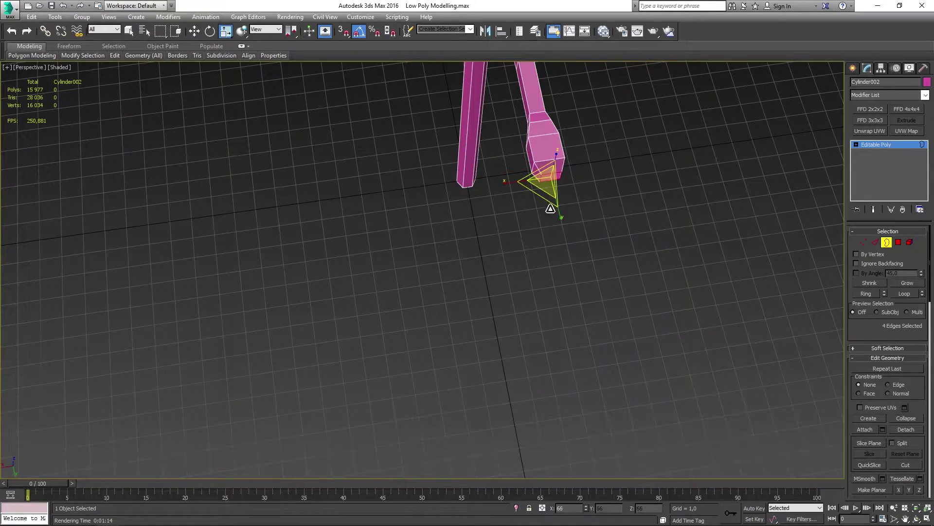
mouse_move(550, 208)
middle_mouse_down("alt")
mouse_move(596, 200)
mouse_move(559, 145)
middle_mouse_up("alt")
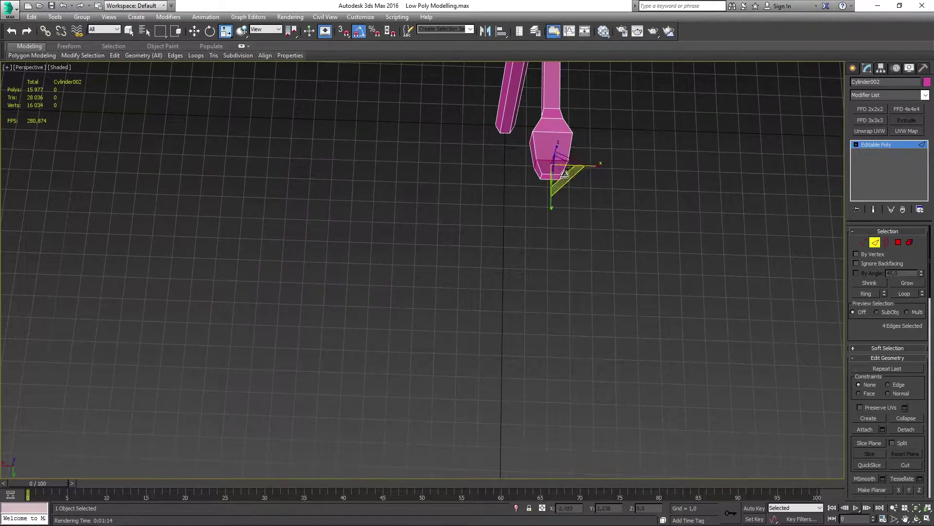
middle_click_drag(547, 218, 568, 247, "alt")
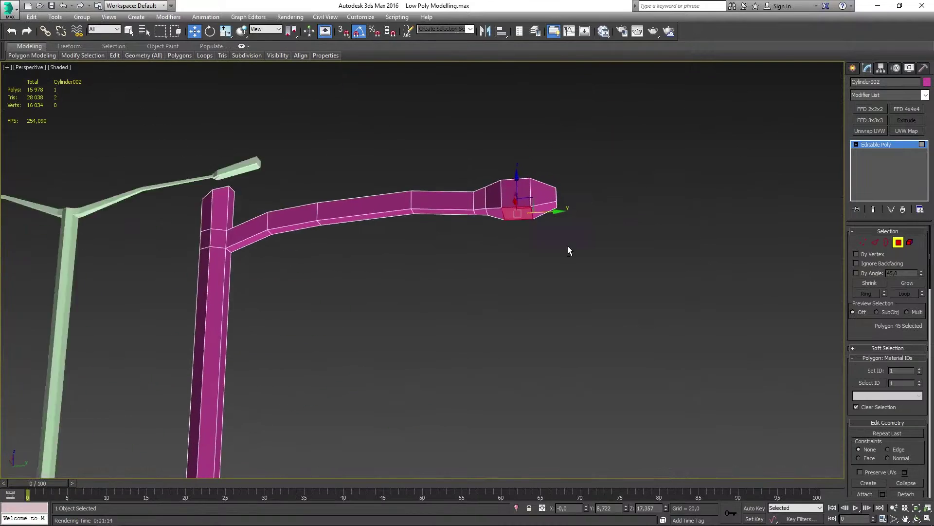
Bevel the lamp head's underside polygons with height 0.1 and outline -0.1
key("1")
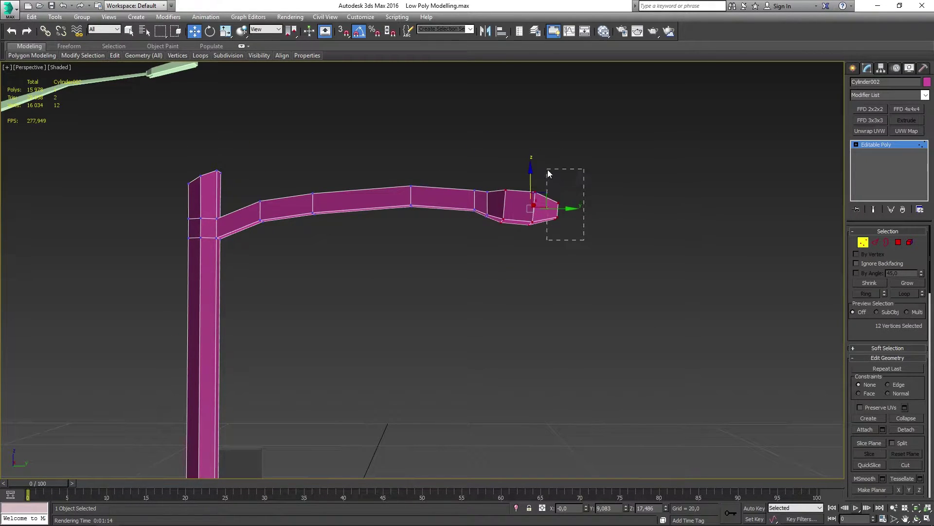
key("4")
middle_click_drag(561, 180, 506, 219, "alt")
scroll(451, 281, "up", 3)
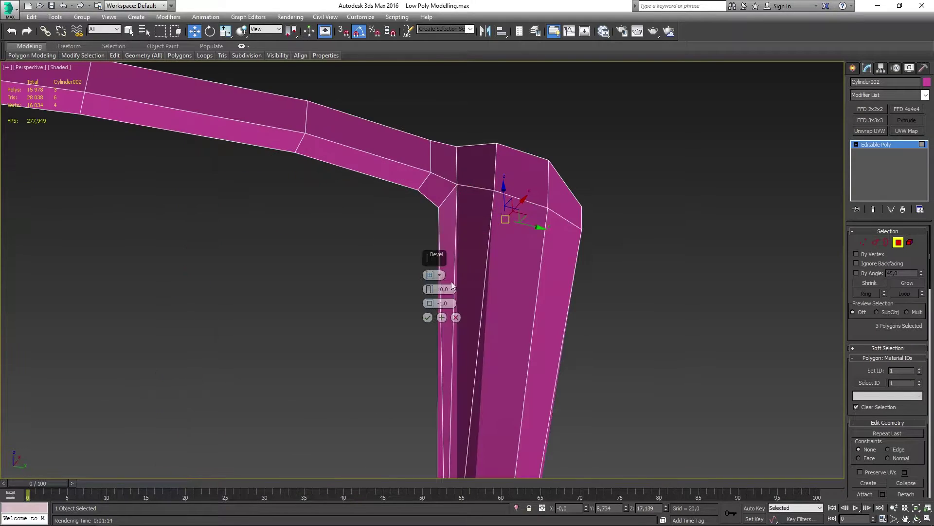
left_click_drag(431, 302, 430, 305)
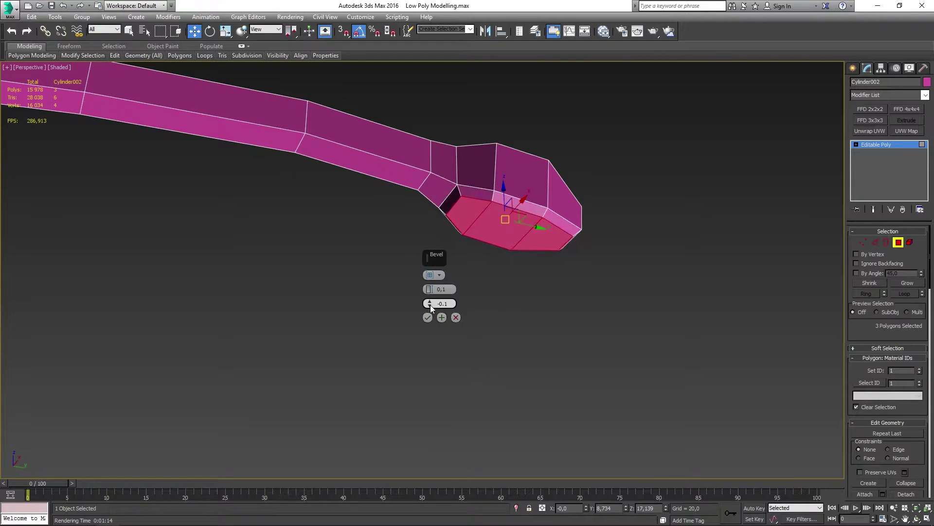
mouse_move(430, 304)
middle_mouse_down("alt")
mouse_move(616, 250)
mouse_move(530, 319)
middle_mouse_up("alt")
scroll(530, 323, "down", 5)
middle_click_drag(570, 191, 488, 173, "alt")
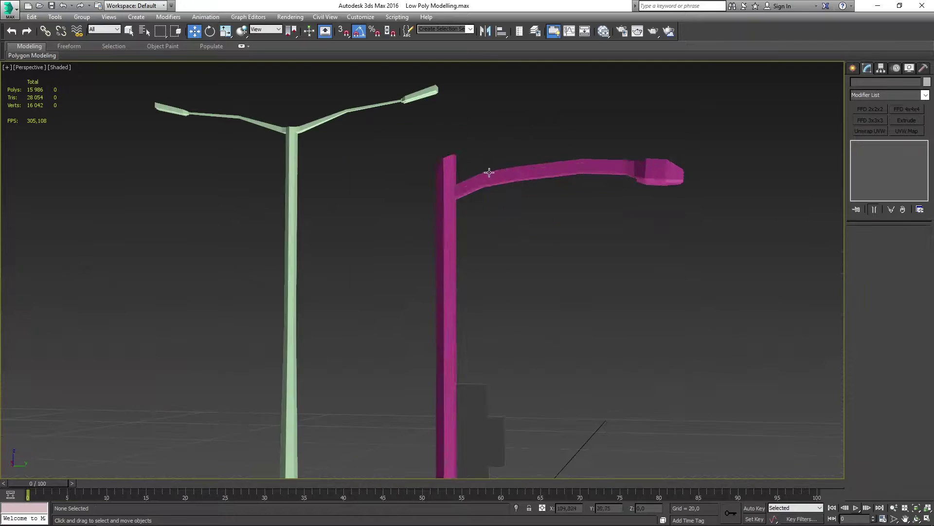
key("1")
left_click_drag(438, 107, 466, 267)
Frame both posts and select the edges around the magenta post's base
key("r")
middle_click_drag(549, 182, 572, 173, "alt")
scroll(608, 146, "down", 3)
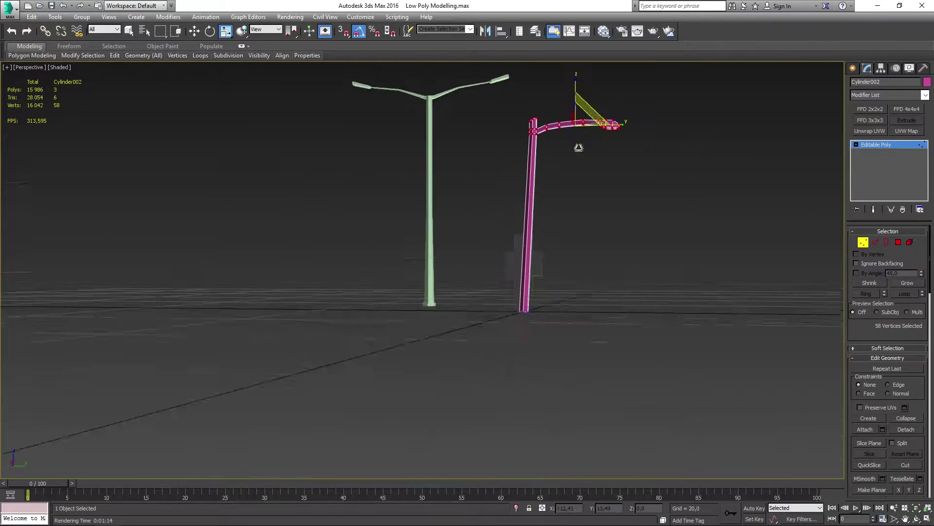
middle_click_drag(608, 146, 585, 126, "alt")
key("w")
key("ctrl+d")
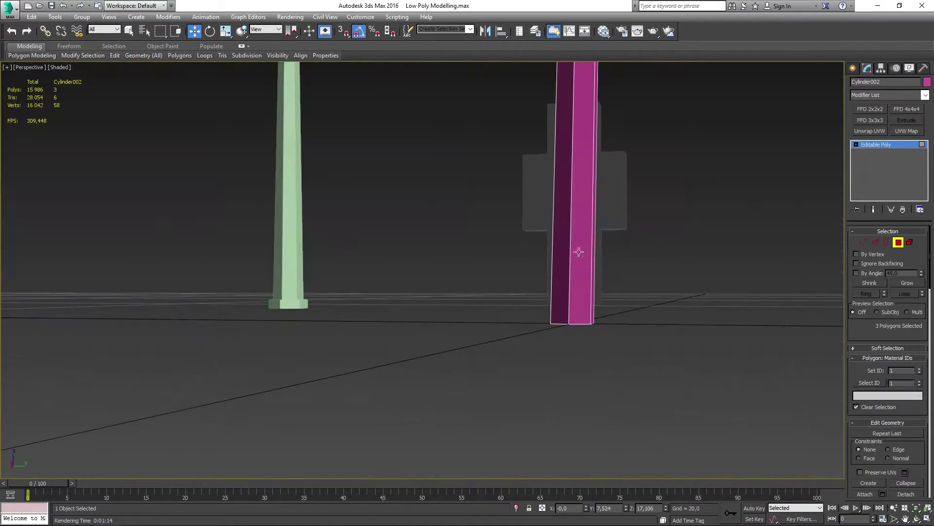
key("2")
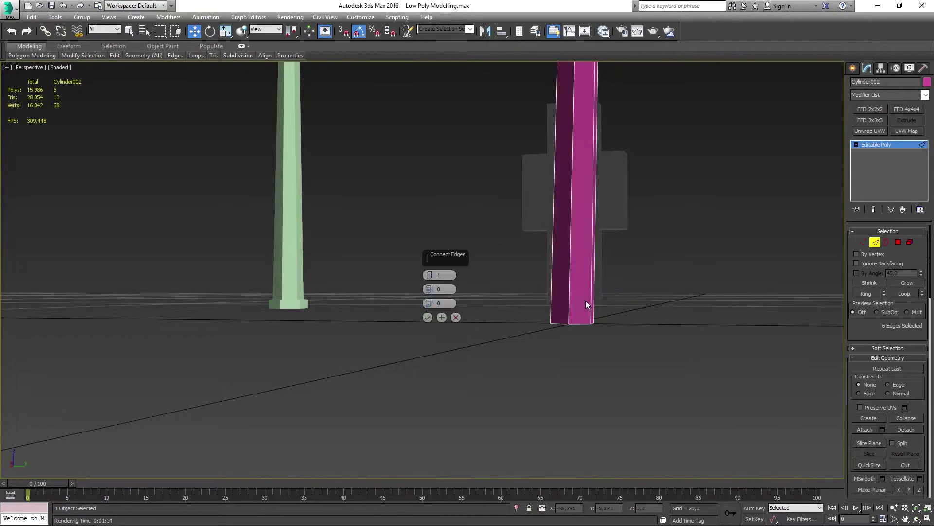
middle_click_drag(586, 300, 546, 69, "alt")
scroll(537, 250, "up", 3)
Extrude the magenta post's bottom polygons into a base collar
mouse_move(503, 298)
middle_mouse_down("alt")
mouse_move(569, 306)
mouse_move(724, 271)
mouse_move(491, 299)
middle_mouse_up("alt")
key("4")
key("shift+e")
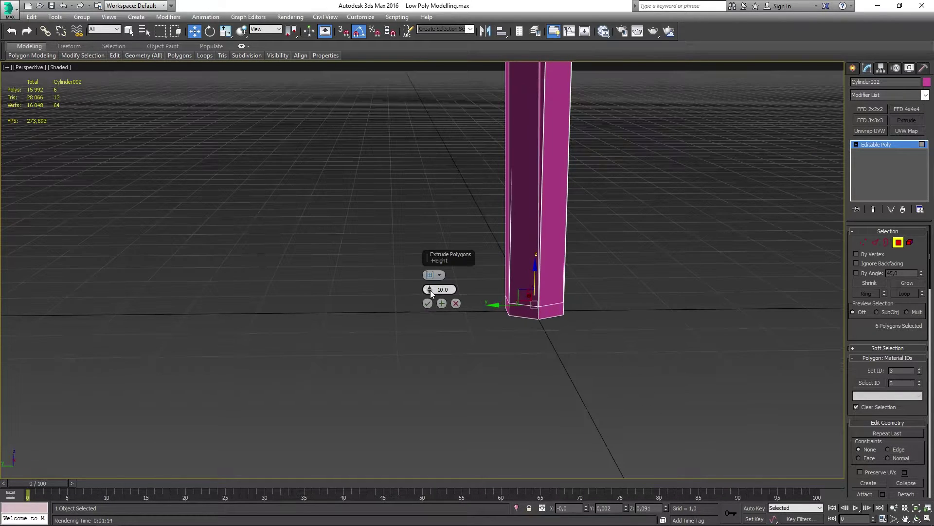
left_click_drag(430, 290, 431, 292)
key("Return")
scroll(667, 296, "down", 3)
Select only the polygons at the green double-arm pillar's base
mouse_move(667, 296)
middle_mouse_down("alt")
mouse_move(621, 170)
mouse_move(585, 130)
middle_mouse_up("alt")
key("ctrl+a")
key("s")
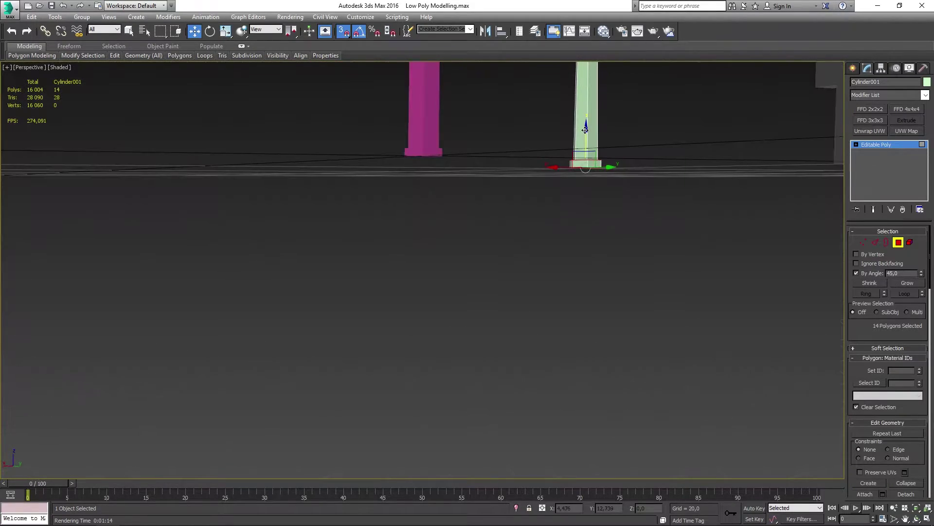
mouse_move(602, 175)
middle_mouse_down("alt")
mouse_move(647, 180)
mouse_move(779, 272)
middle_mouse_up("alt")
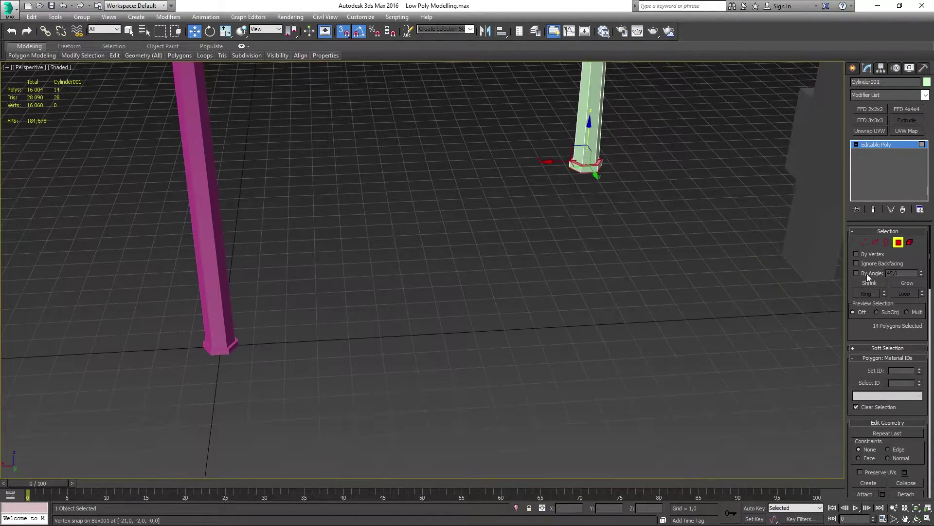
left_click(866, 273)
left_click_drag(659, 177, 557, 162)
middle_click_drag(556, 163, 590, 120, "alt")
Select the green pillar's base edges from a low view
mouse_move(579, 188)
middle_mouse_down("alt")
mouse_move(594, 184)
mouse_move(470, 223)
mouse_move(310, 445)
middle_mouse_up("alt")
left_click(310, 445)
left_click(600, 136)
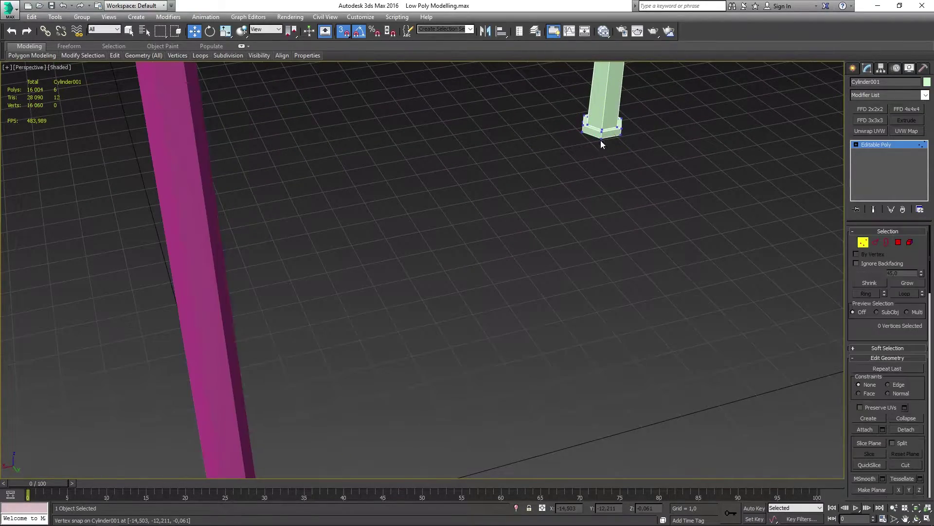
key("2")
middle_click_drag(600, 140, 674, 185, "alt")
middle_click_drag(486, 243, 538, 207, "alt")
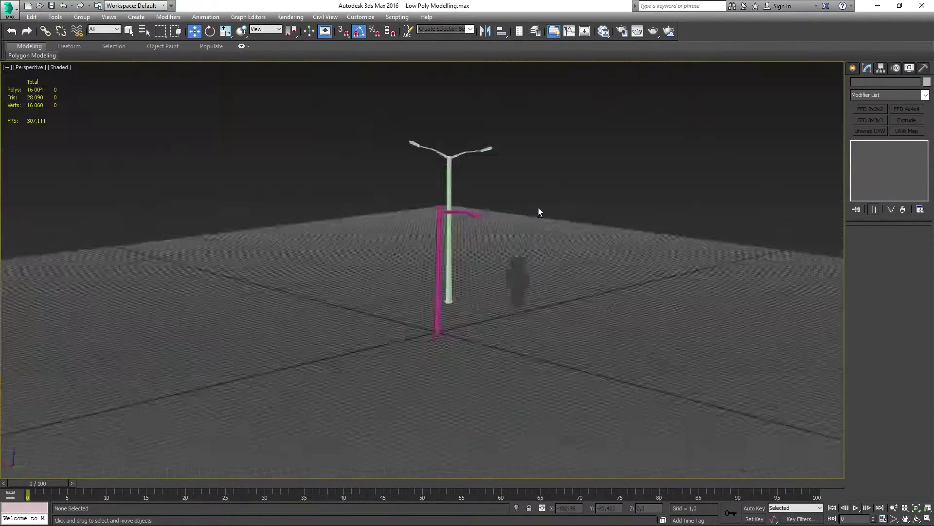
Select the magenta post's lamp-head vertices and start rotating them
left_click(449, 335)
scroll(451, 341, "up", 5)
scroll(361, 221, "down", 5)
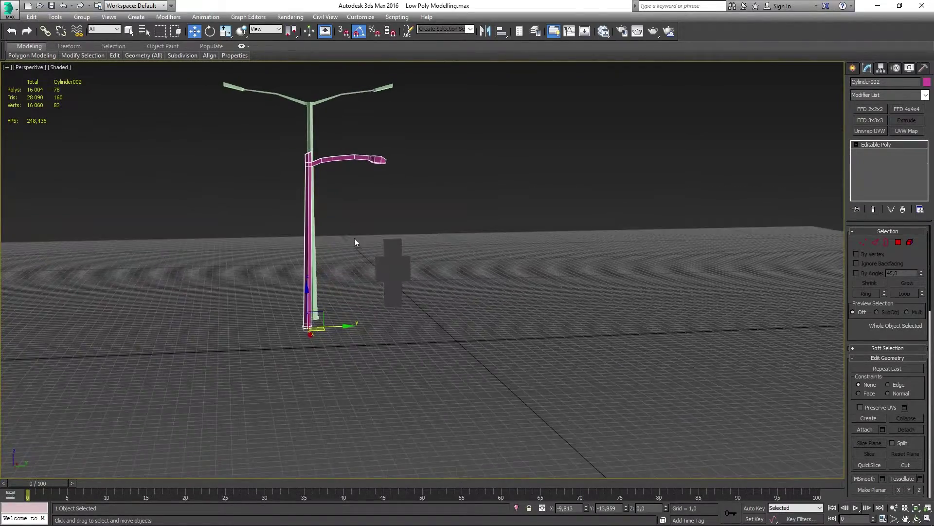
scroll(355, 229, "up", 6)
key("1")
left_click_drag(409, 168, 433, 207)
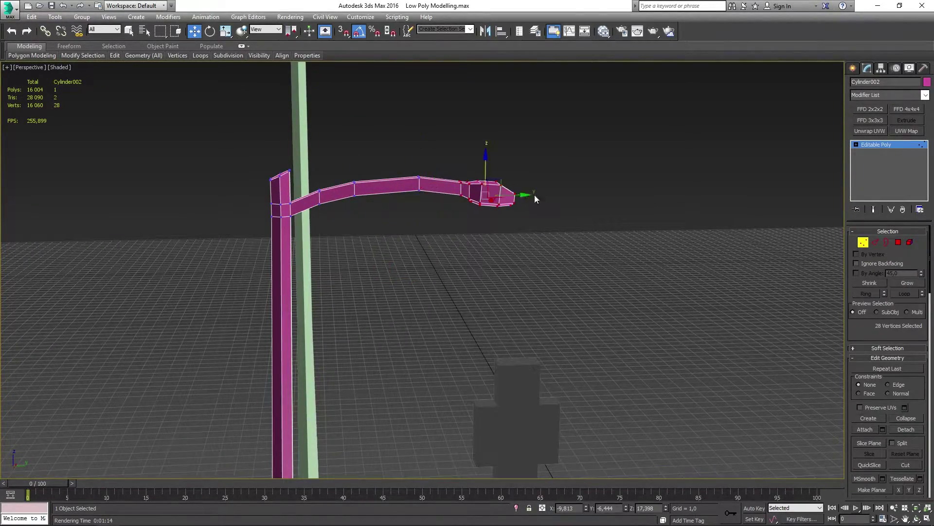
key("e")
scroll(579, 207, "down", 5)
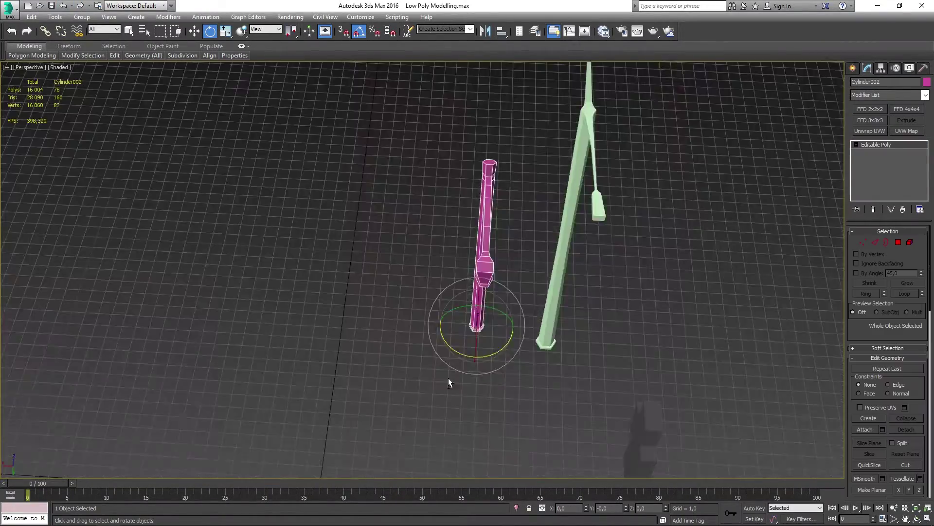
Set the copied Multi/Sub-Object material to 2 sub-materials
double_click(377, 318)
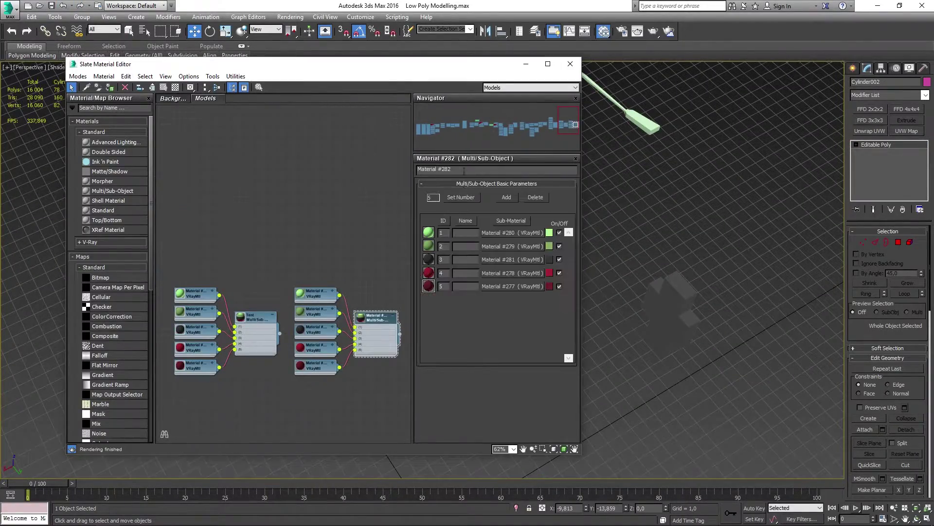
type("City Lights")
left_click(460, 197)
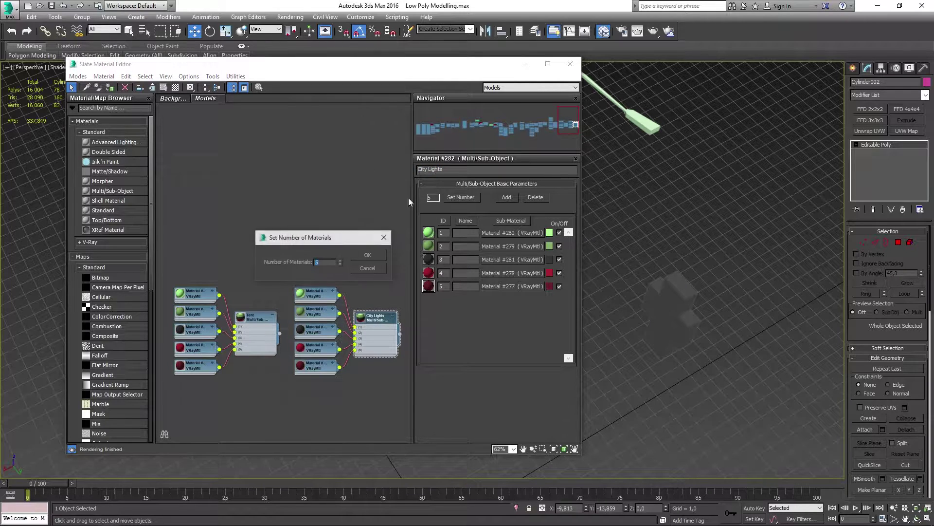
type("2")
key("Return")
Wire the black material into slot 1 and the lower material into slot 2, then open the black one
left_click_drag(339, 331, 355, 327)
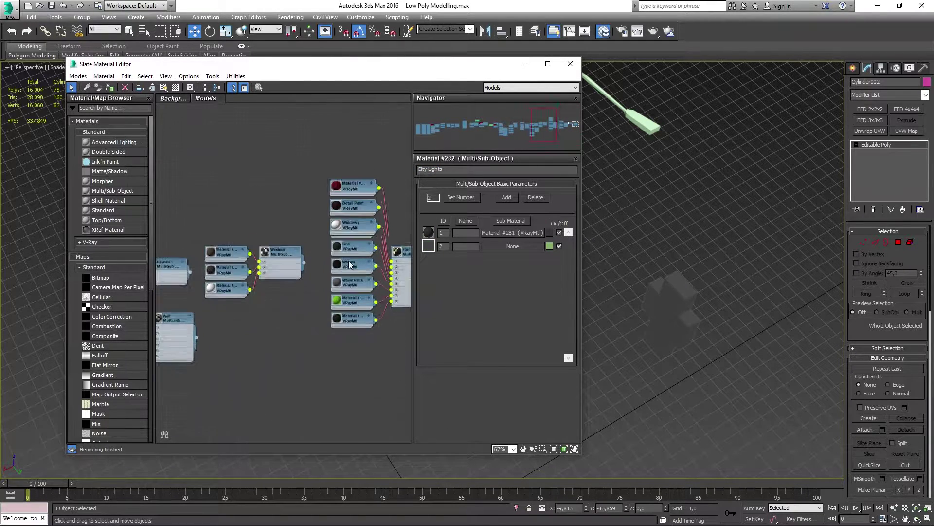
scroll(341, 292, "up", 2)
left_click_drag(381, 286, 392, 280)
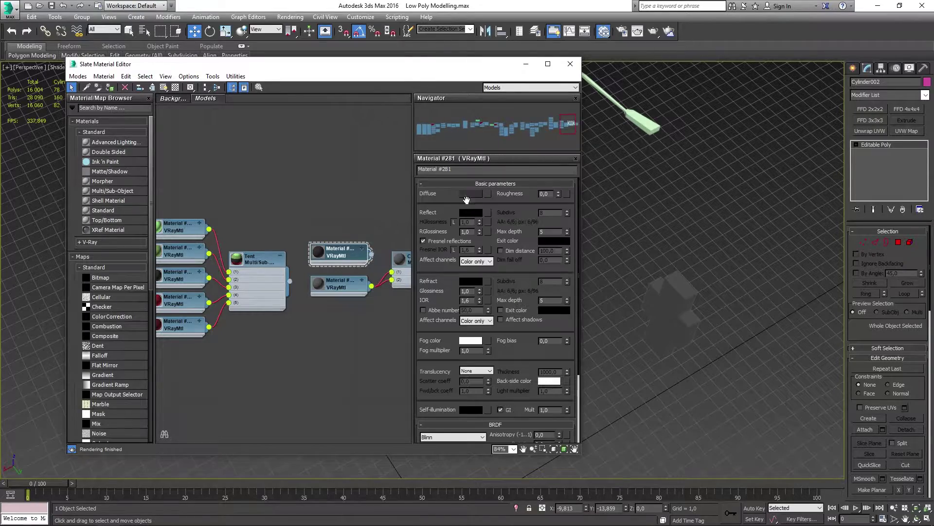
double_click(339, 250)
left_click_drag(338, 250, 339, 267)
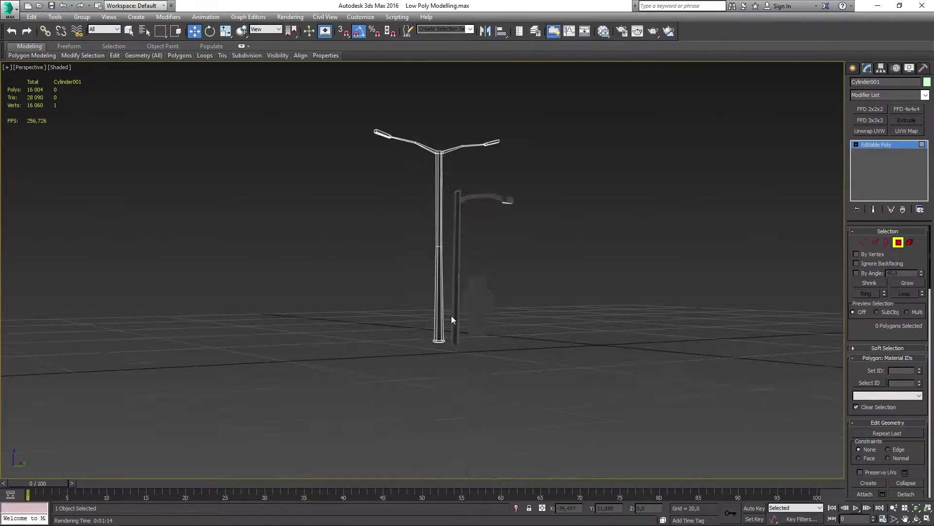
Select the posts' bottom cap polygons and hide the stand-in figure's layer
middle_click_drag(377, 250, 375, 209, "alt")
left_click(370, 204)
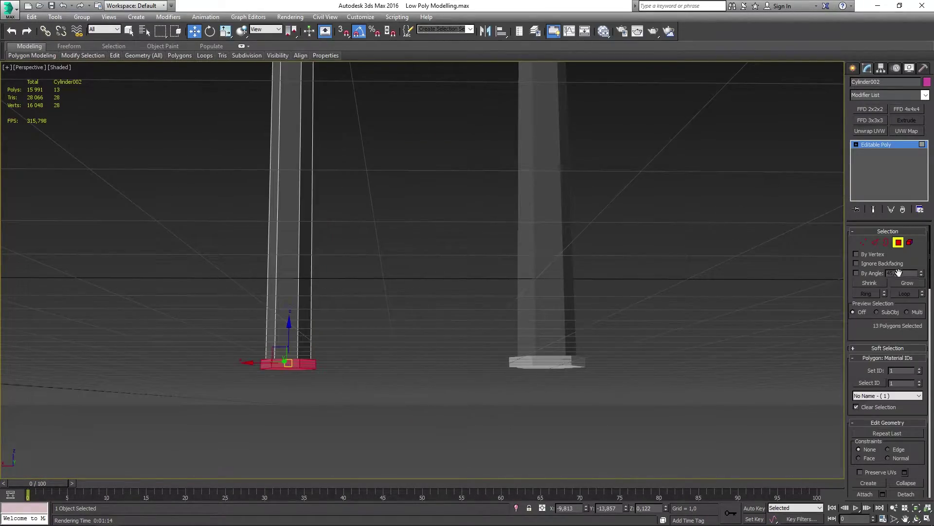
left_click(535, 30)
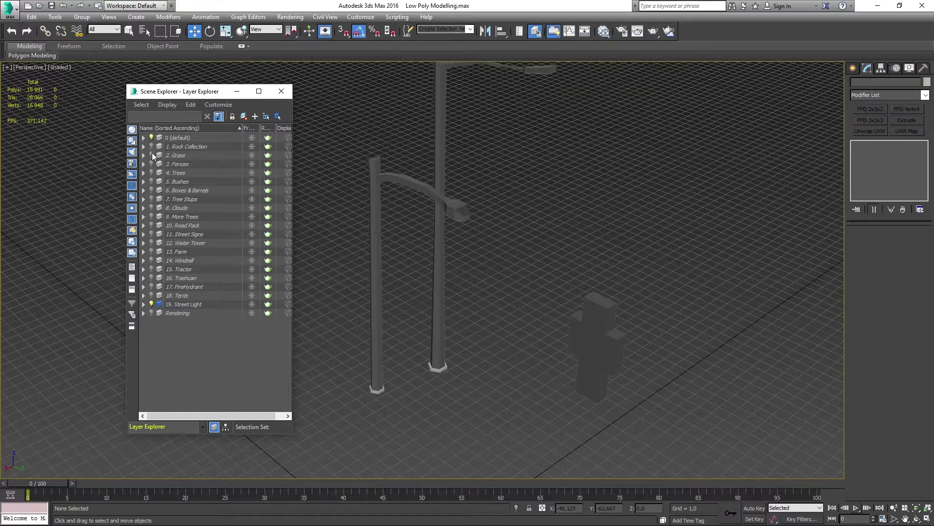
left_click(281, 91)
left_click(853, 67)
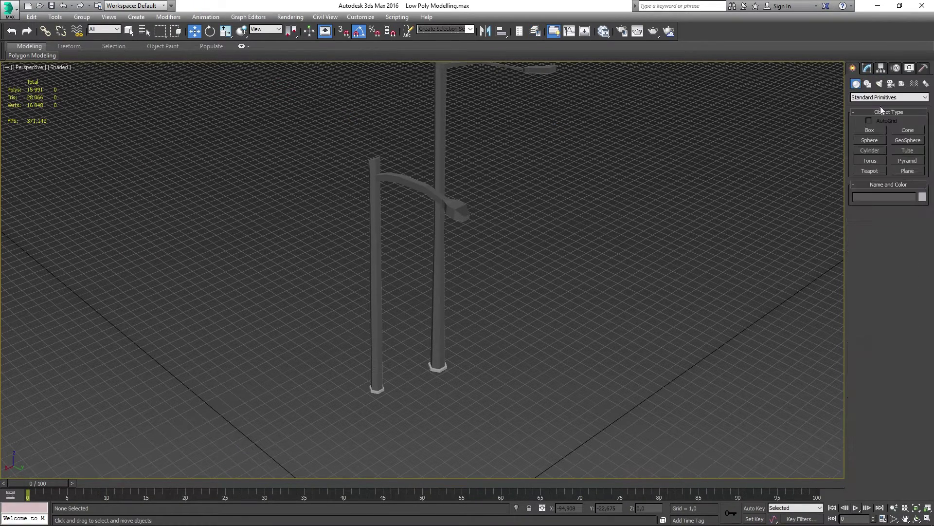
left_click(879, 84)
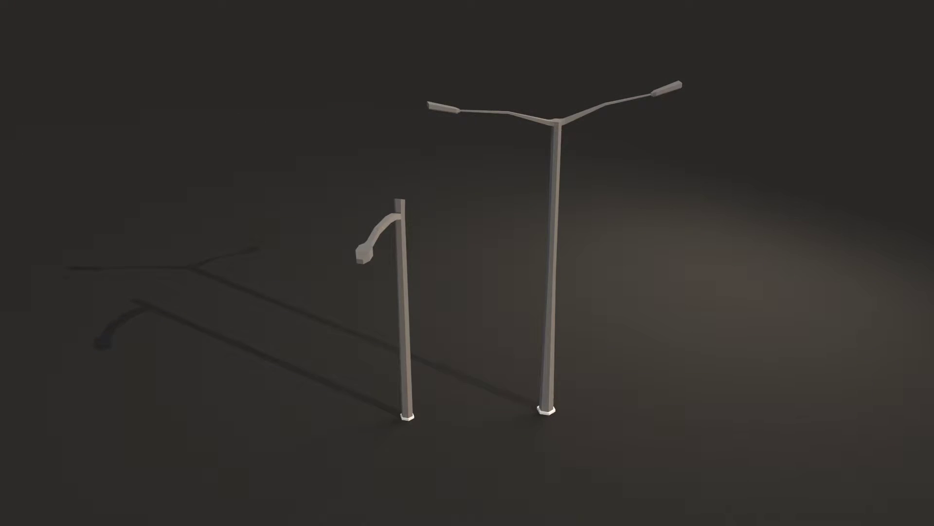